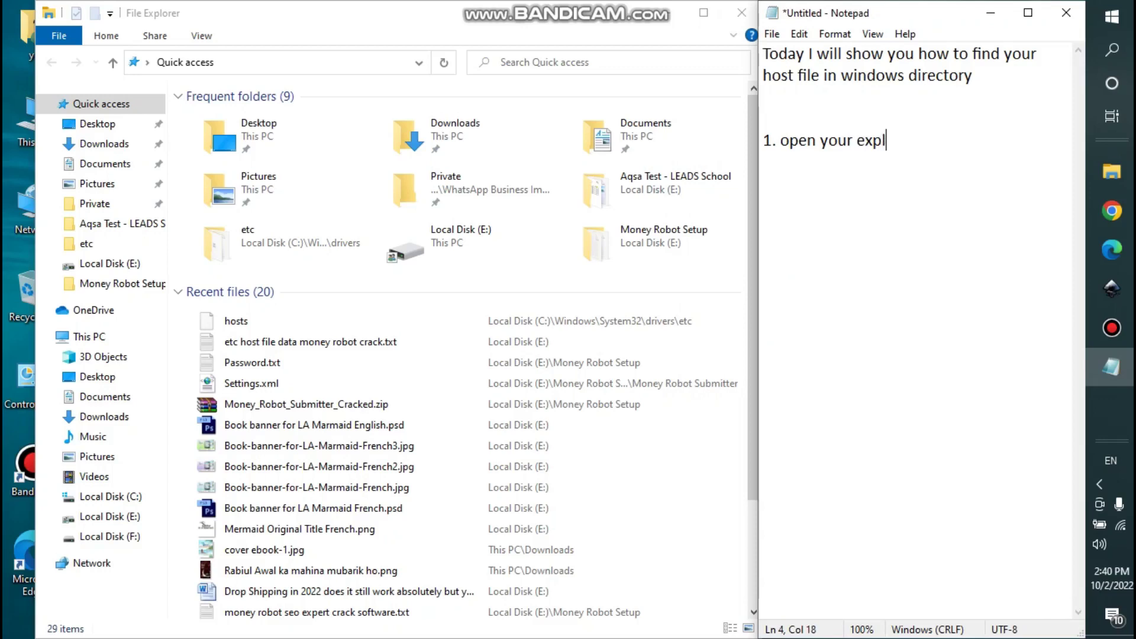
# - Complete the first numbered line of the note as "1. open your windows explorer", correcting the misspelling
pyautogui.press('BackSpace')
pyautogui.press('BackSpace')
pyautogui.write('windows exploerer')
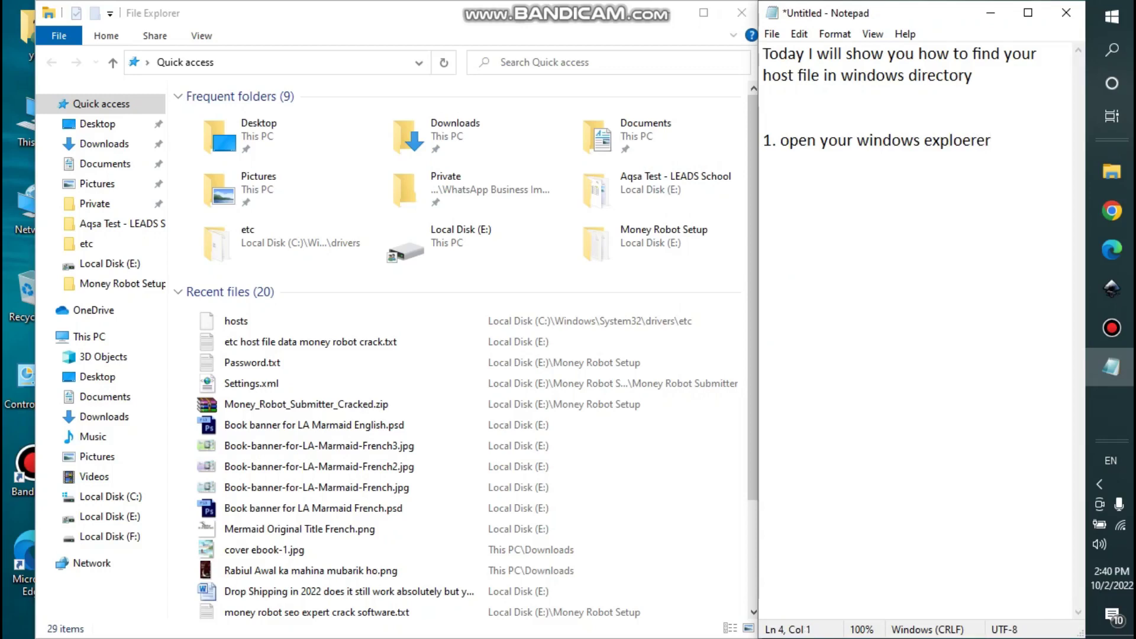
pyautogui.press('BackSpace')
pyautogui.press('BackSpace')
pyautogui.press('Return')
pyautogui.press('Return')
pyautogui.click(978, 140)
pyautogui.press('BackSpace')
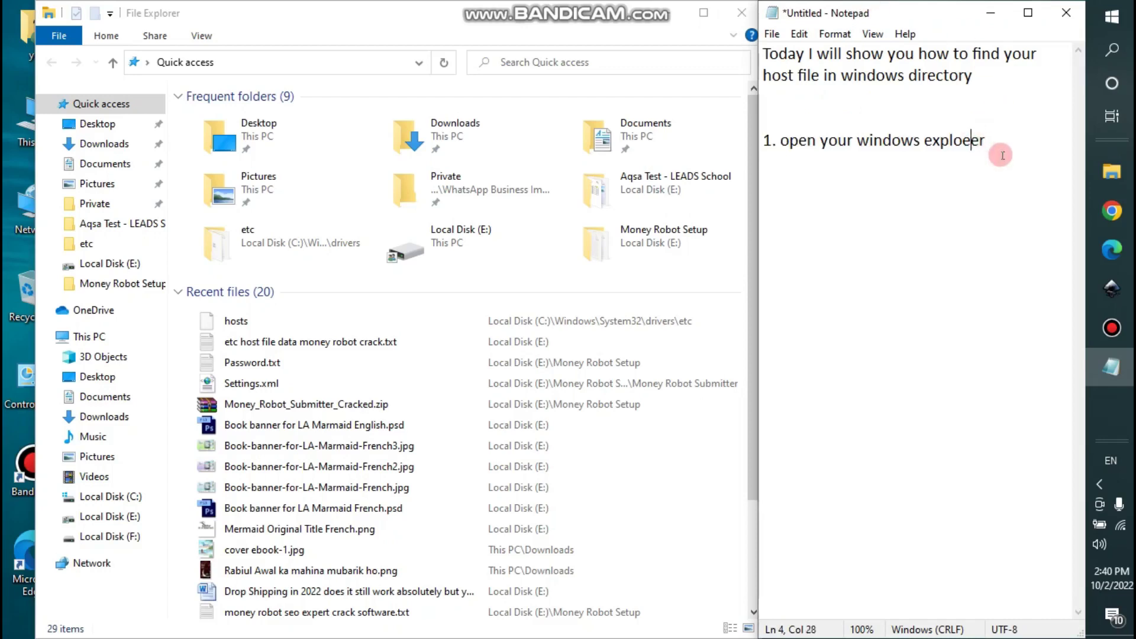
pyautogui.click(985, 142)
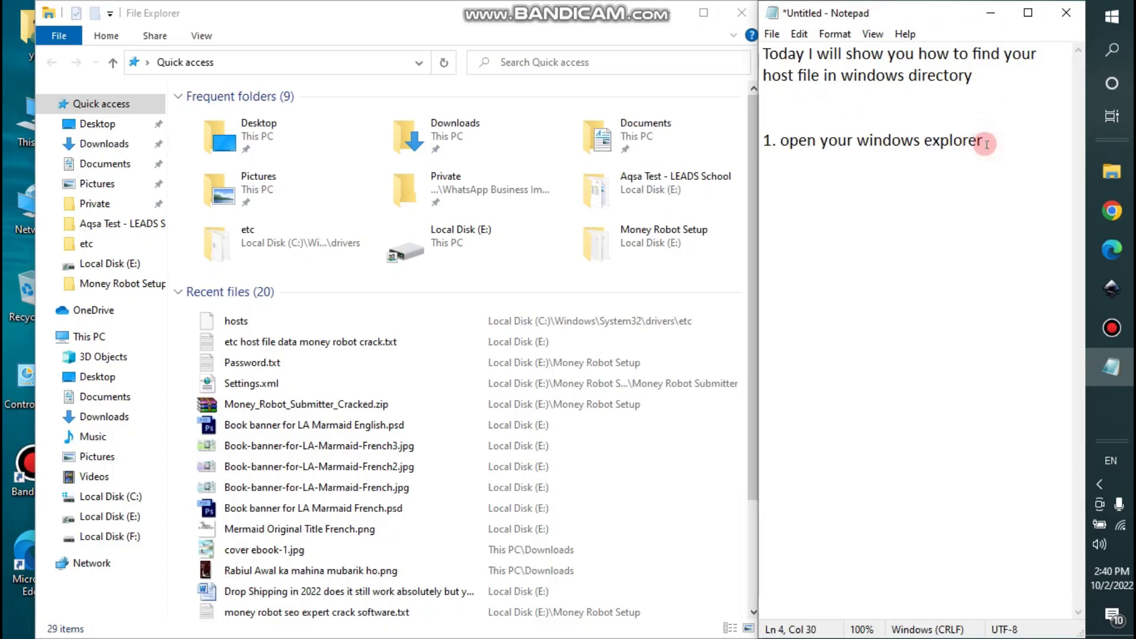
# - Add the line "2. go to c drive or your windows primary drive" and open Local Disk (C:) in File Explorer
pyautogui.press('Return')
pyautogui.write('2')
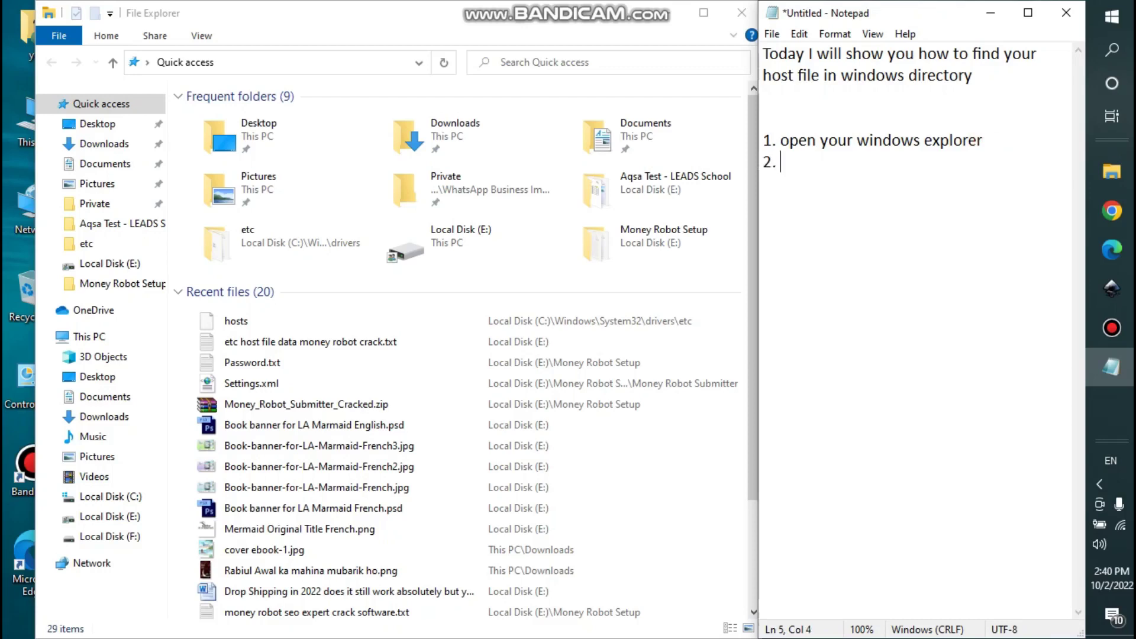
pyautogui.write('. go to c drive')
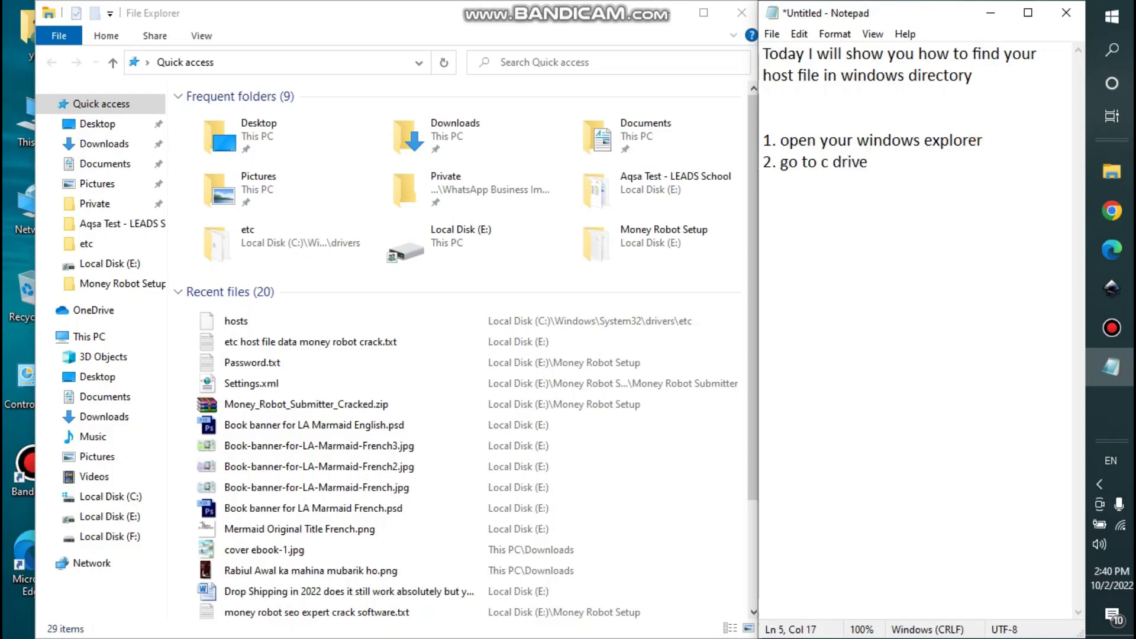
pyautogui.write(' o')
pyautogui.write('r yoru w')
pyautogui.press('BackSpace')
pyautogui.press('BackSpace')
pyautogui.press('BackSpace')
pyautogui.press('BackSpace')
pyautogui.write('ur win')
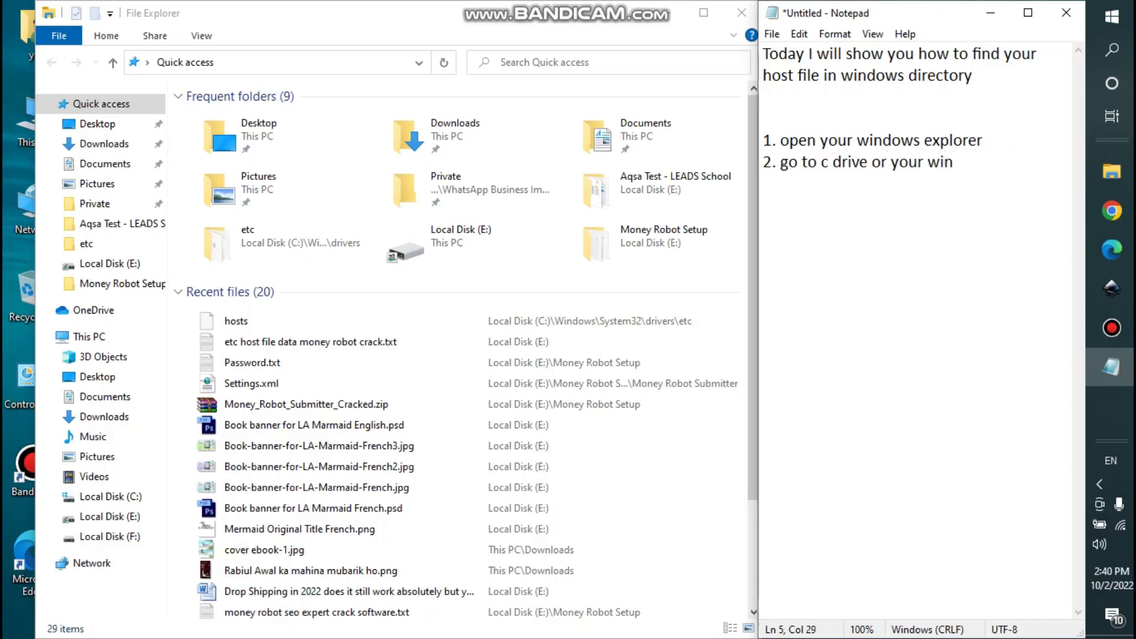
pyautogui.write('dows primary drive')
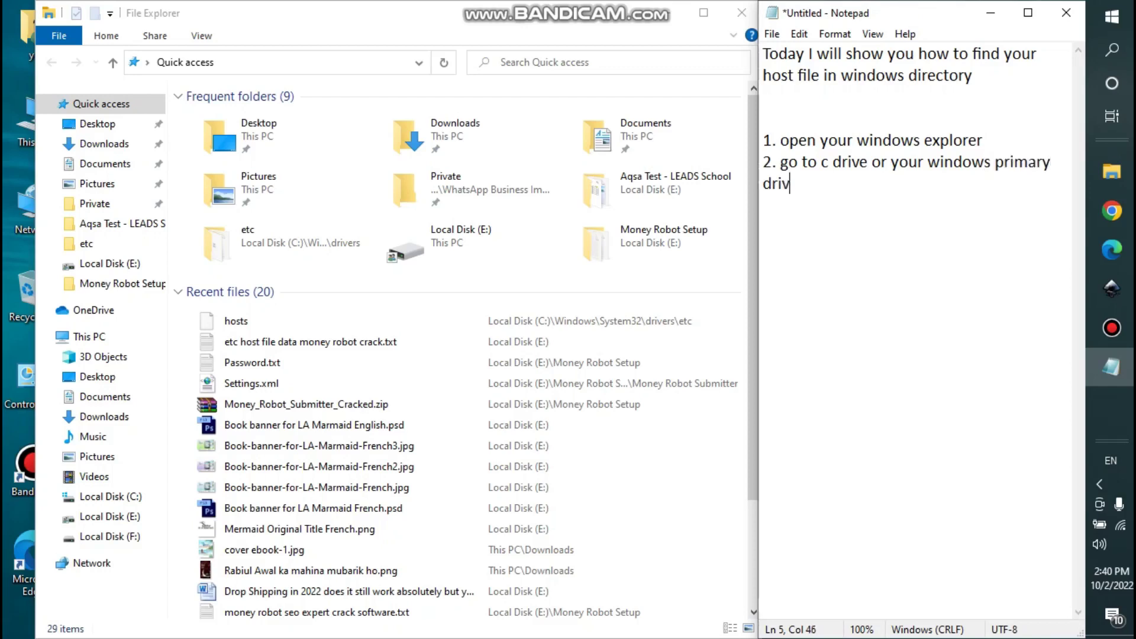
pyautogui.click(111, 497)
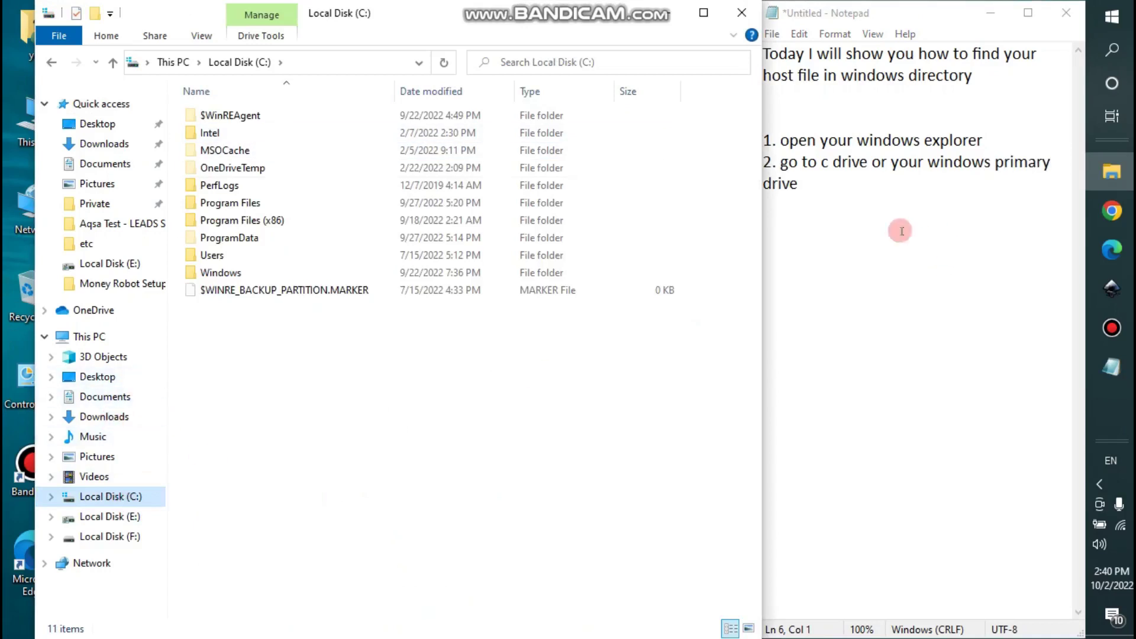
# - Add the line "3. go to windows folder" to the Notepad note and open the Windows folder in File Explorer
pyautogui.click(853, 193)
pyautogui.press('Return')
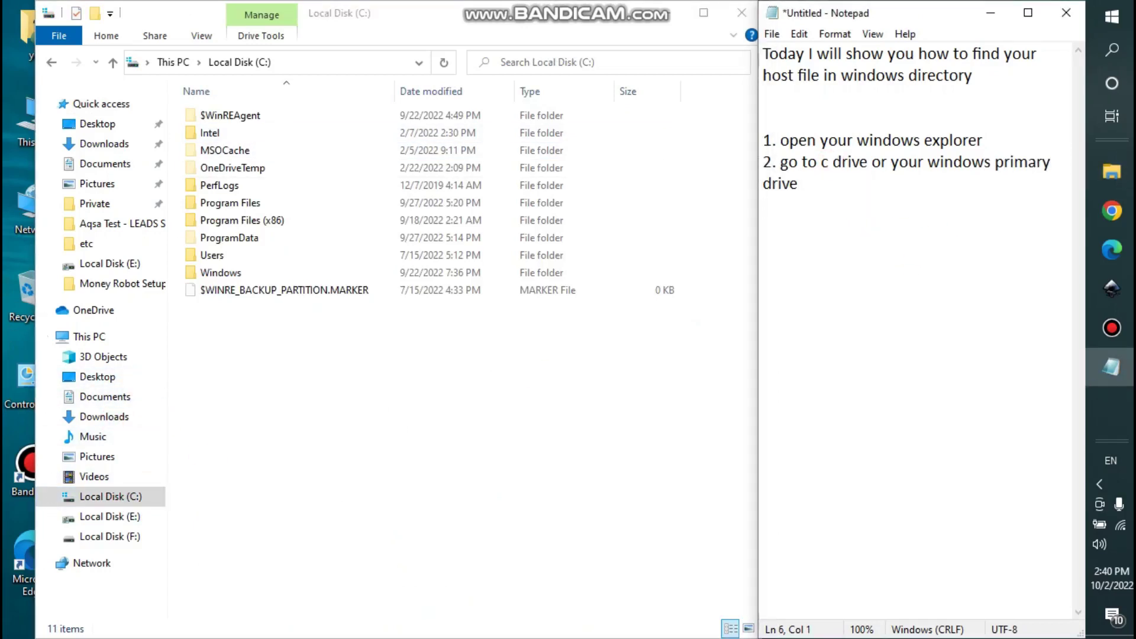
pyautogui.write('3. go to windows')
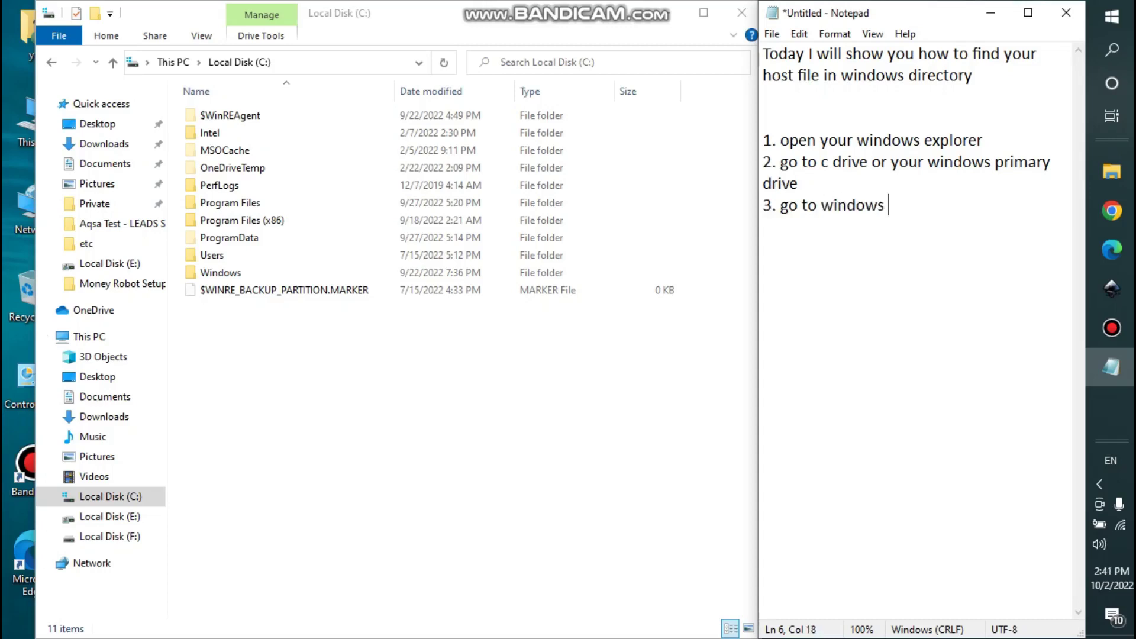
pyautogui.write(' folder')
pyautogui.press('Return')
pyautogui.click(216, 286)
pyautogui.doubleClick(222, 273)
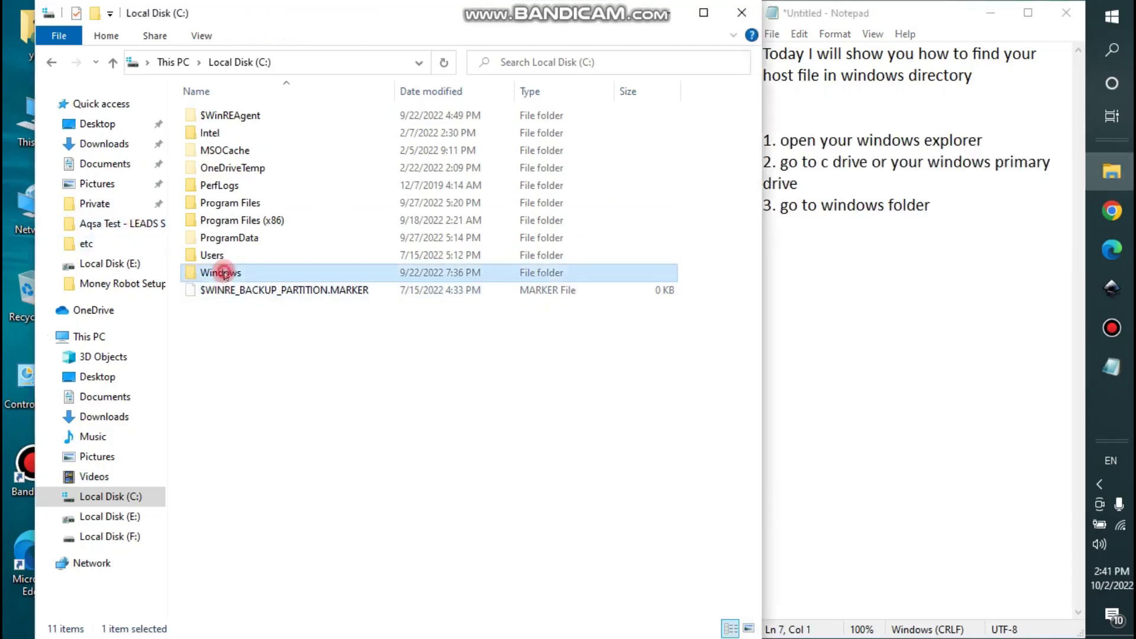
# - Add the line "4. go to system32" to the Notepad note and open the System32 folder in File Explorer
pyautogui.click(795, 261)
pyautogui.press('Return')
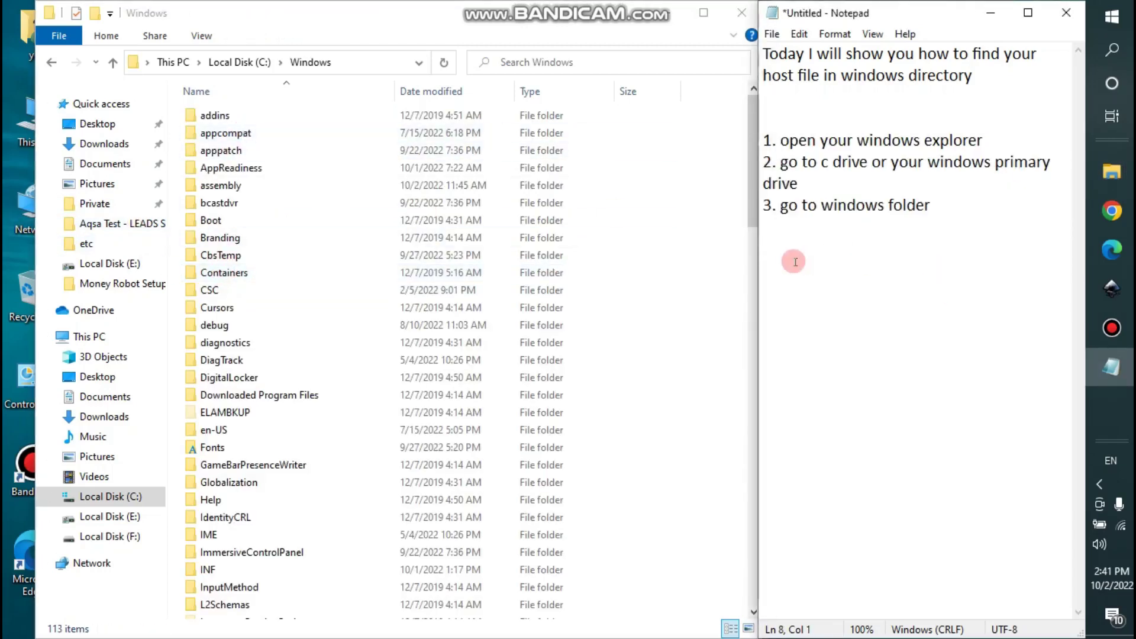
pyautogui.press('BackSpace')
pyautogui.write('4. go to system')
pyautogui.scroll(-2, 414, 356)
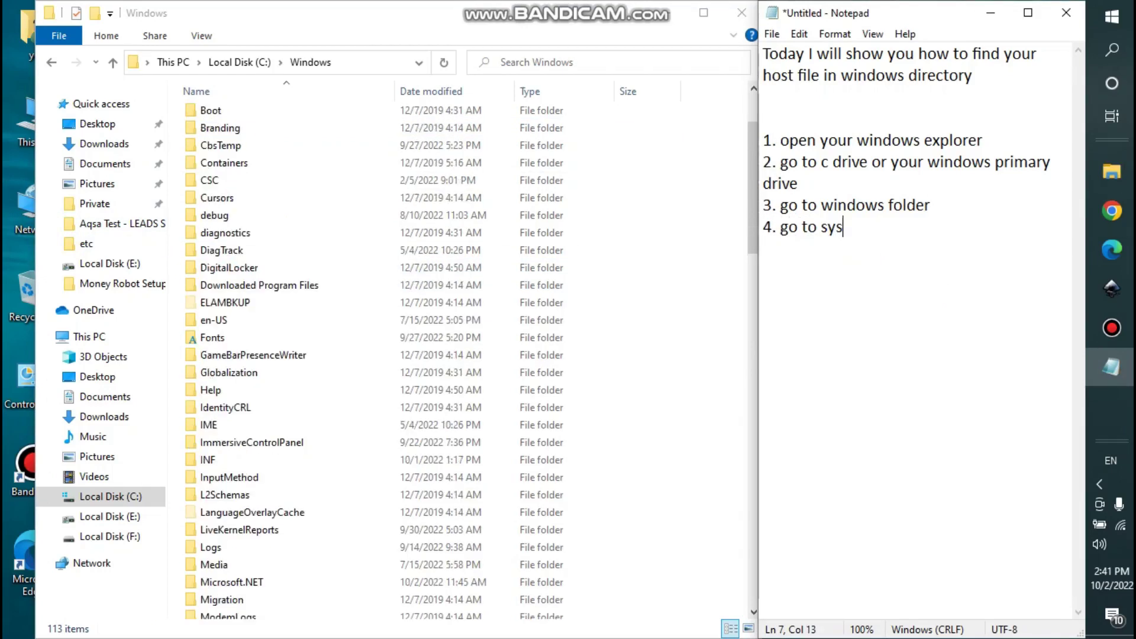
pyautogui.press('BackSpace')
pyautogui.write('32')
pyautogui.press('Return')
pyautogui.scroll(-15, 272, 421)
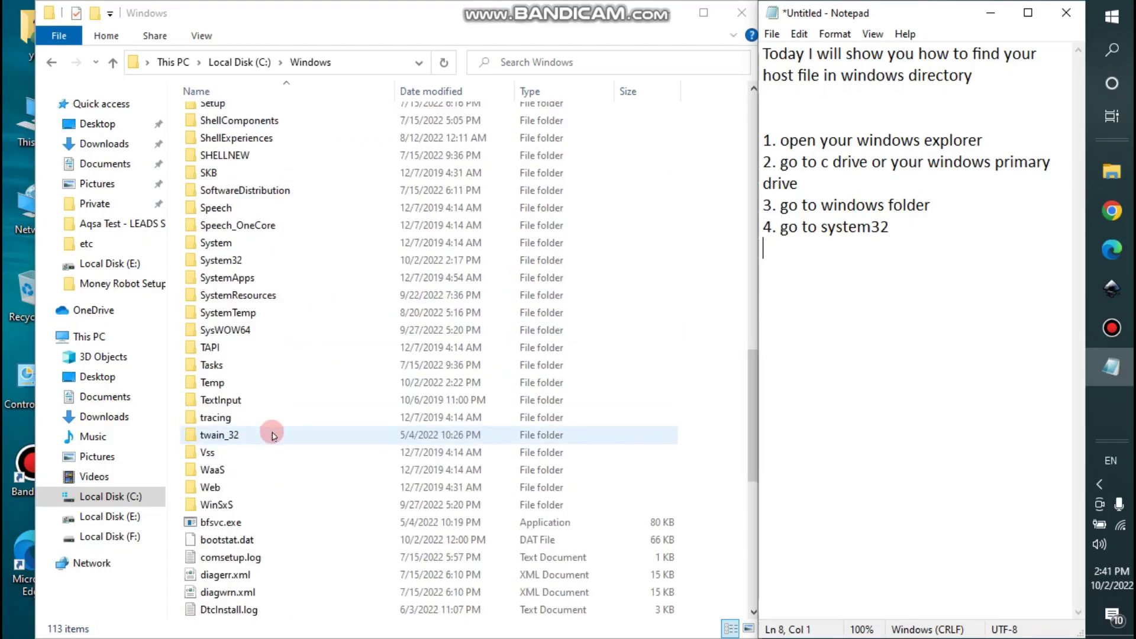
pyautogui.doubleClick(236, 261)
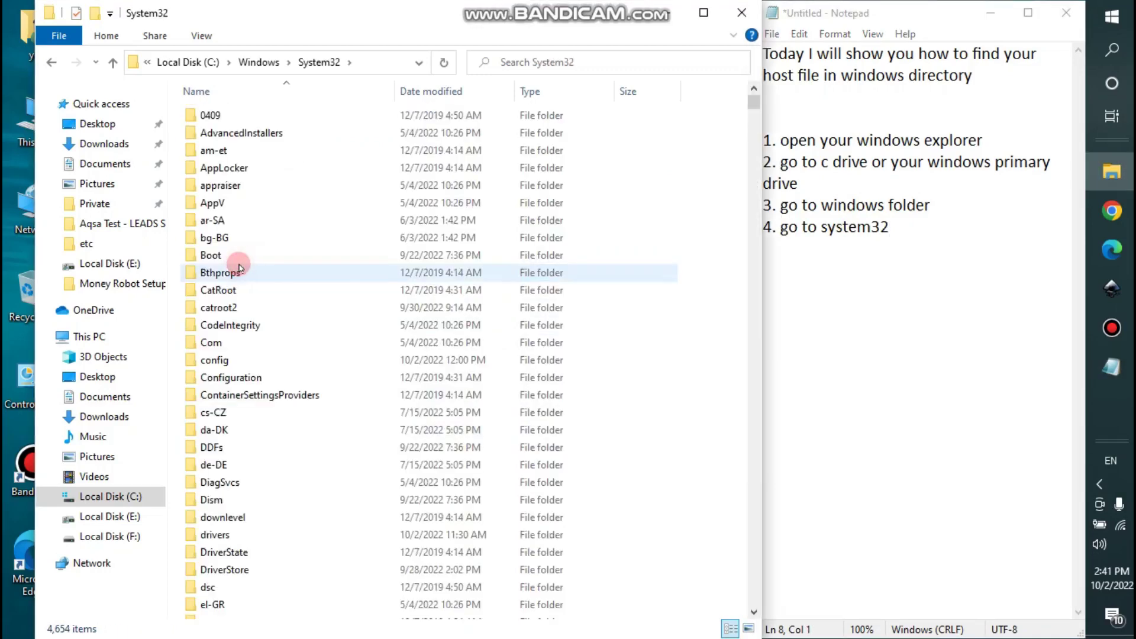
# - Add the line "5. go to drivers" to the Notepad note and open the drivers folder in File Explorer
pyautogui.click(785, 288)
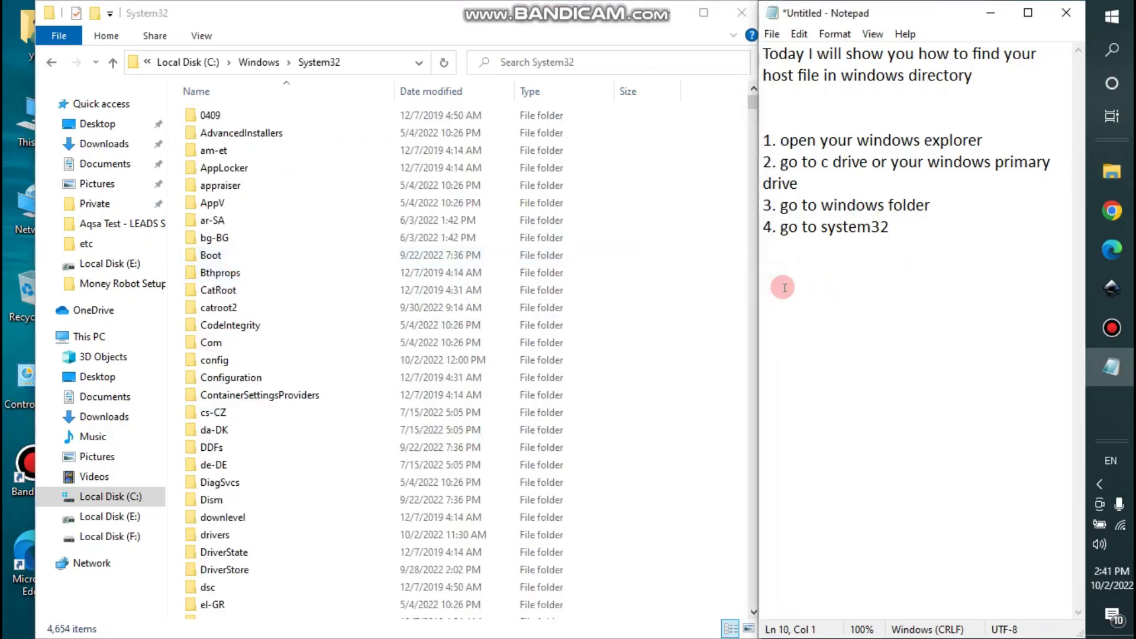
pyautogui.press('Up')
pyautogui.write('5. ')
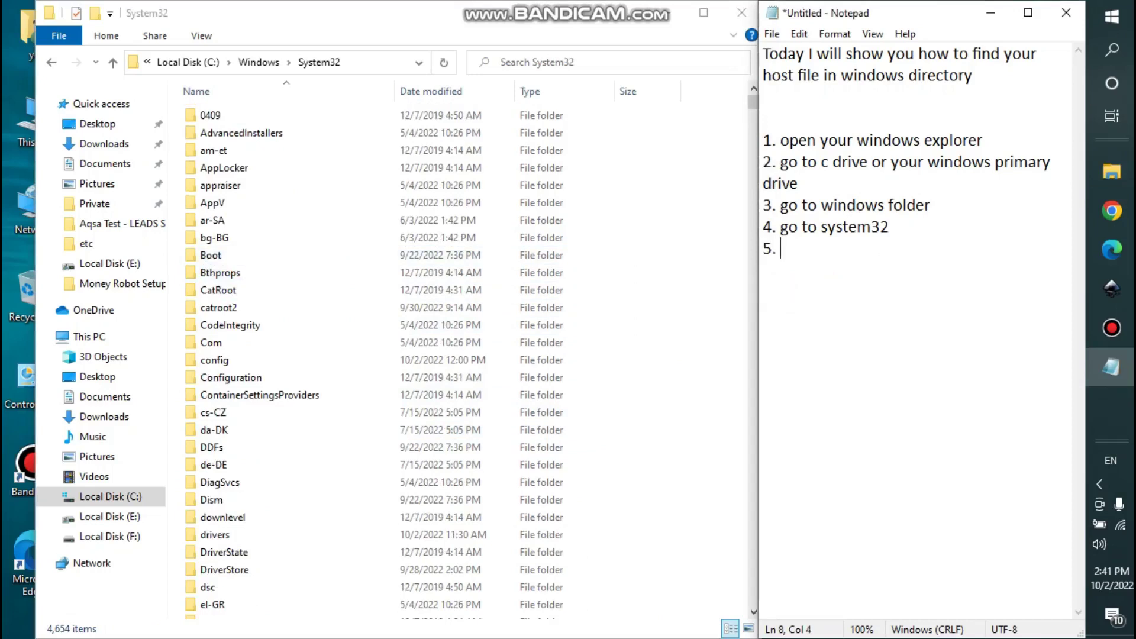
pyautogui.write('go to drivers')
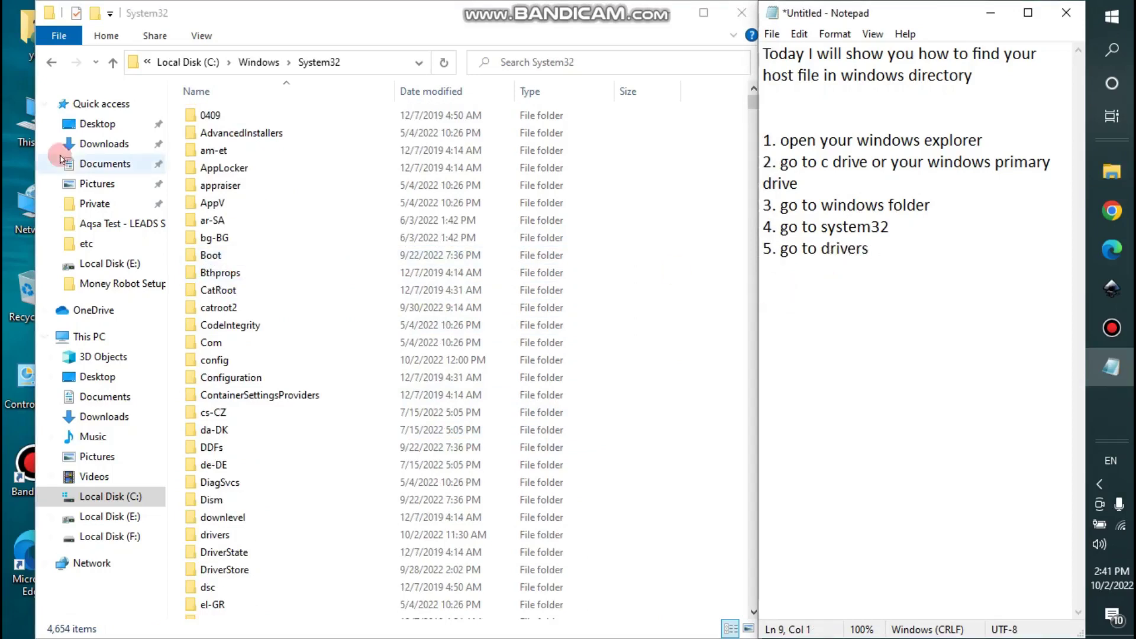
pyautogui.scroll(-2, 270, 403)
pyautogui.click(235, 436)
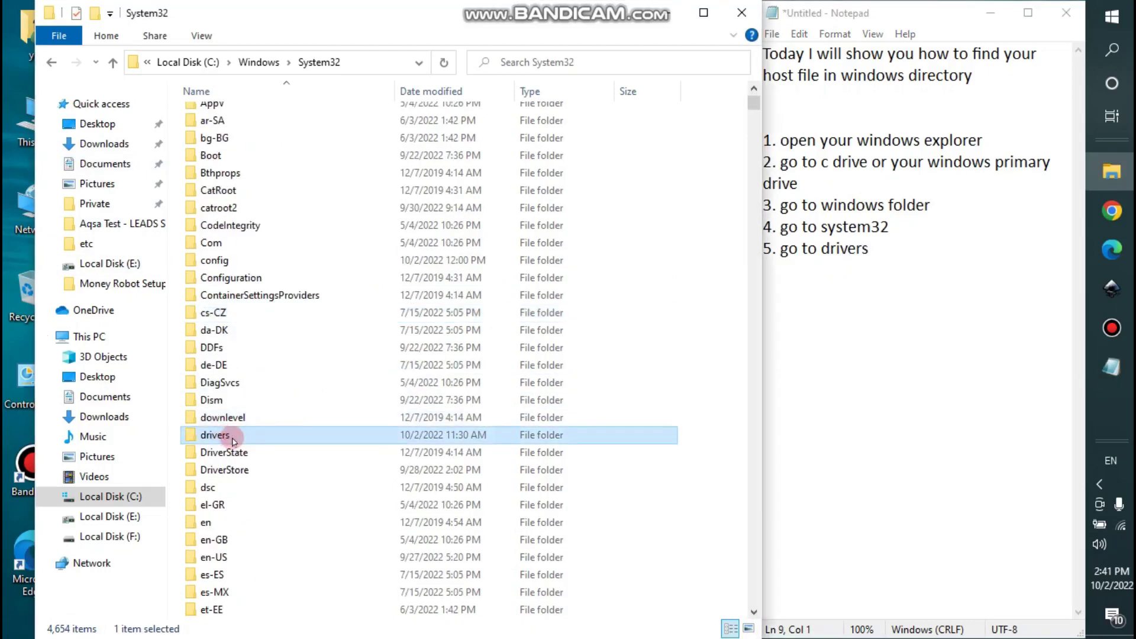
pyautogui.doubleClick(235, 436)
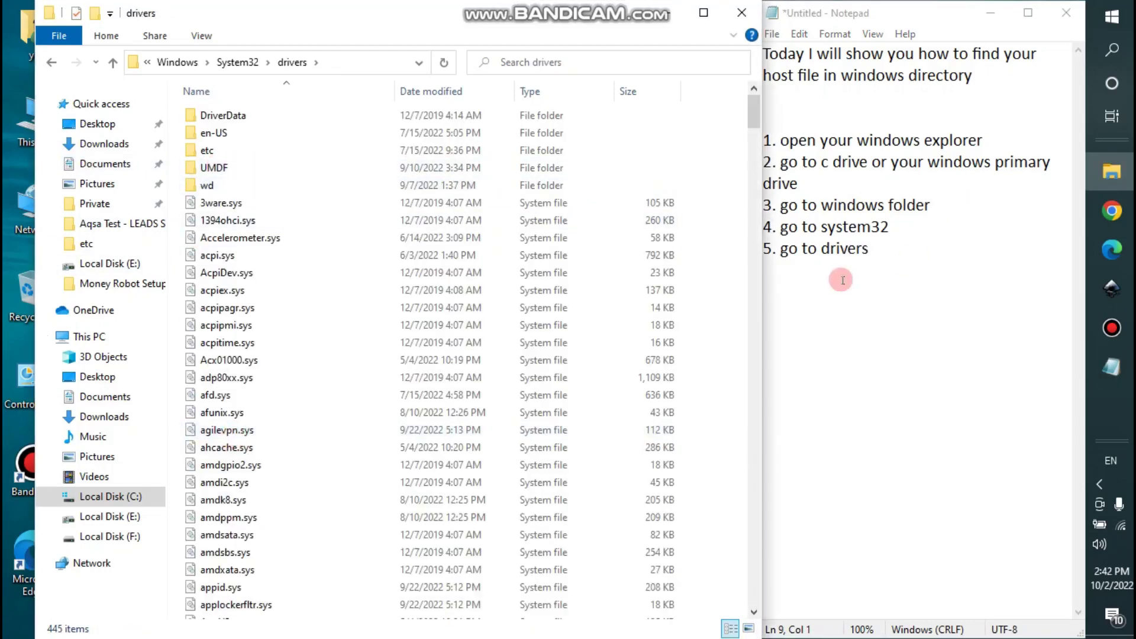
# - Add the line "6. go to etc" to the Notepad note and open the etc folder in File Explorer
pyautogui.click(886, 262)
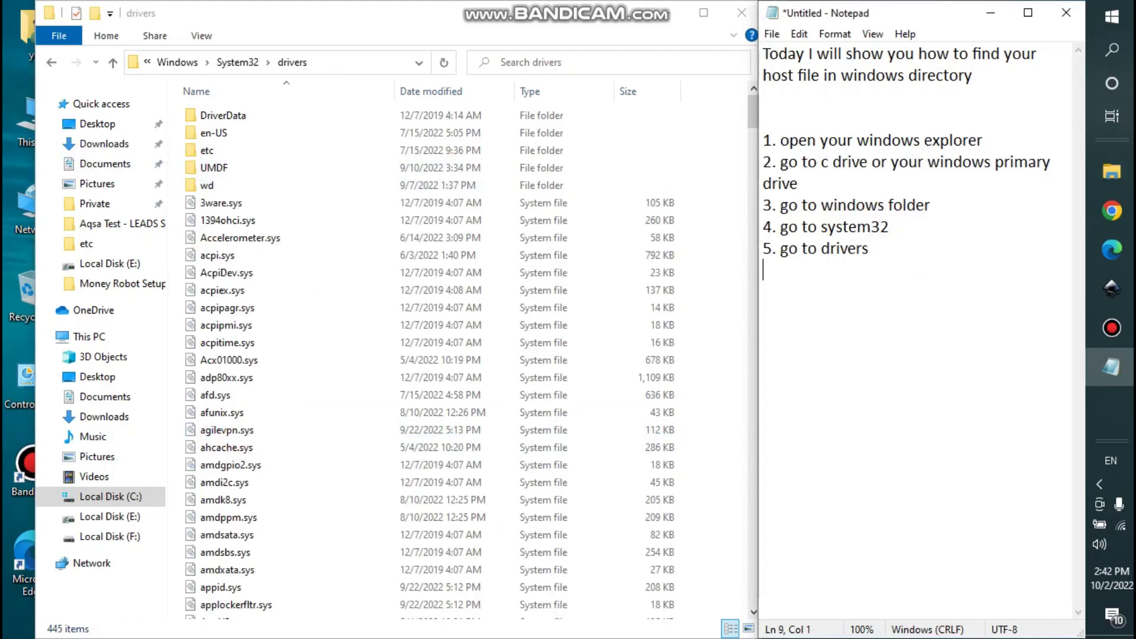
pyautogui.write('6. go yo')
pyautogui.press('BackSpace')
pyautogui.write('to etc')
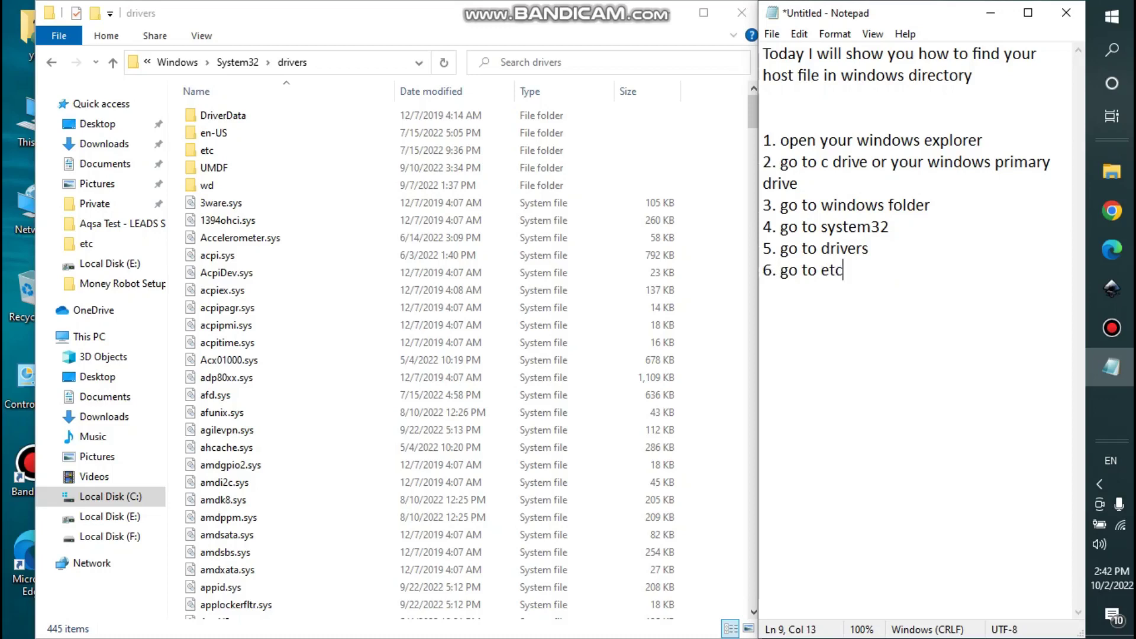
pyautogui.press('Return')
pyautogui.click(206, 153)
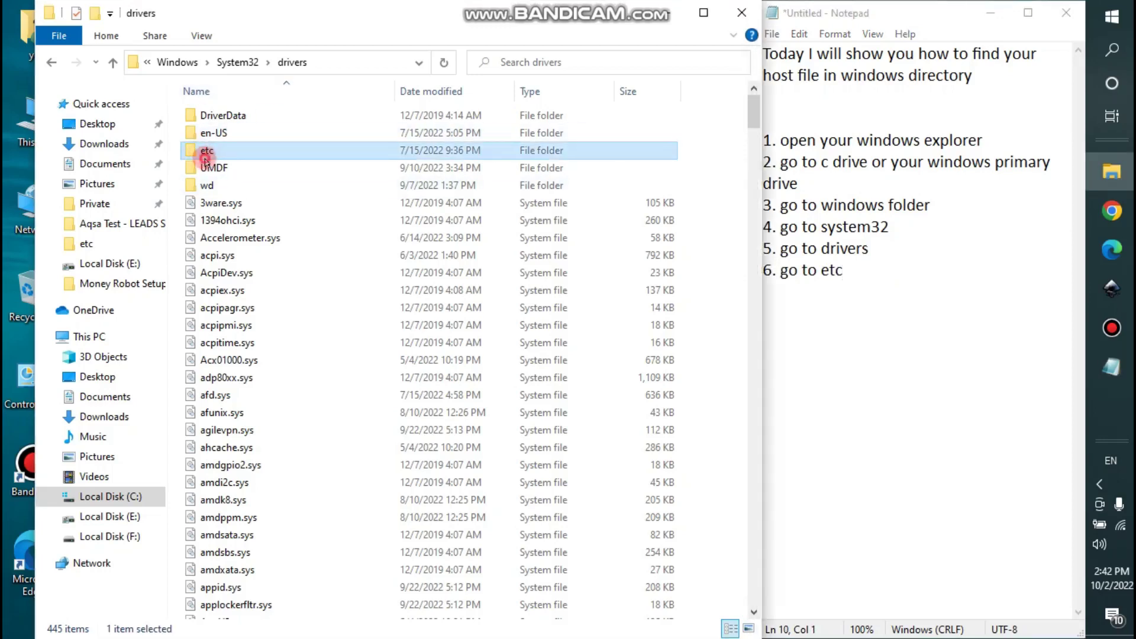
pyautogui.click(240, 183)
pyautogui.click(214, 151)
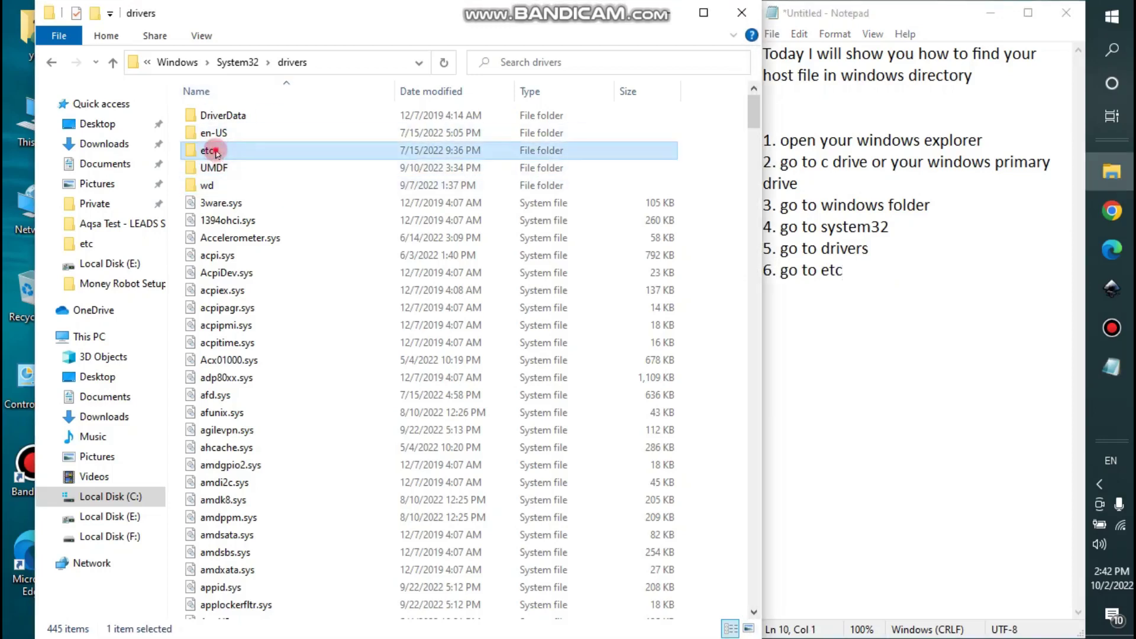
pyautogui.doubleClick(214, 152)
# - Write the closing line "here it is hosts file....." below the numbered list in the Notepad note
pyautogui.click(871, 290)
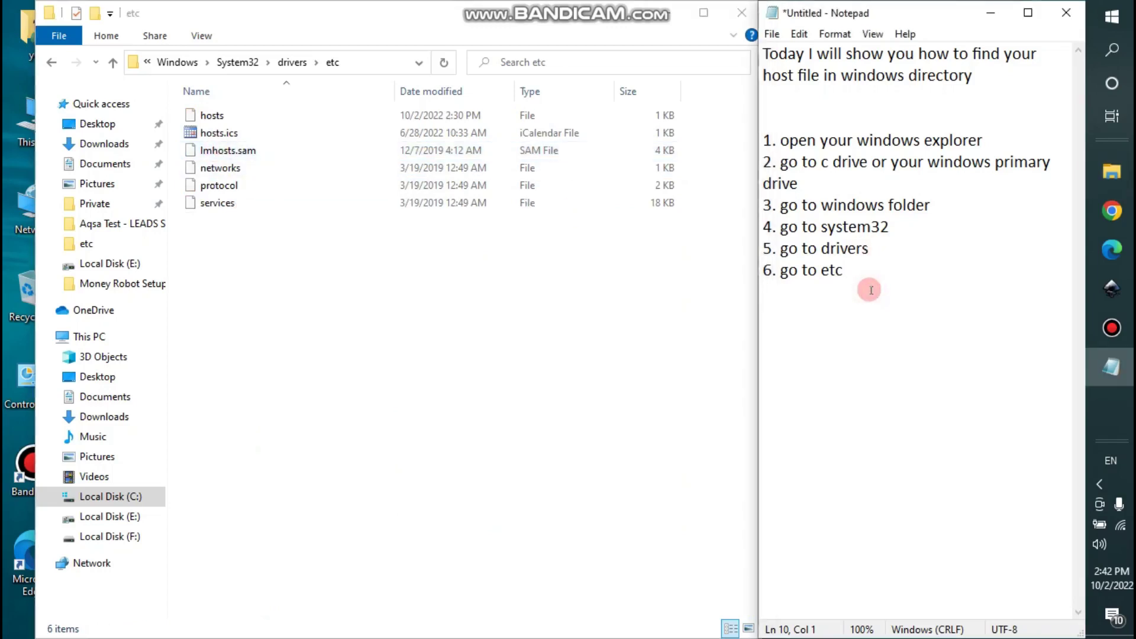
pyautogui.write('here it is')
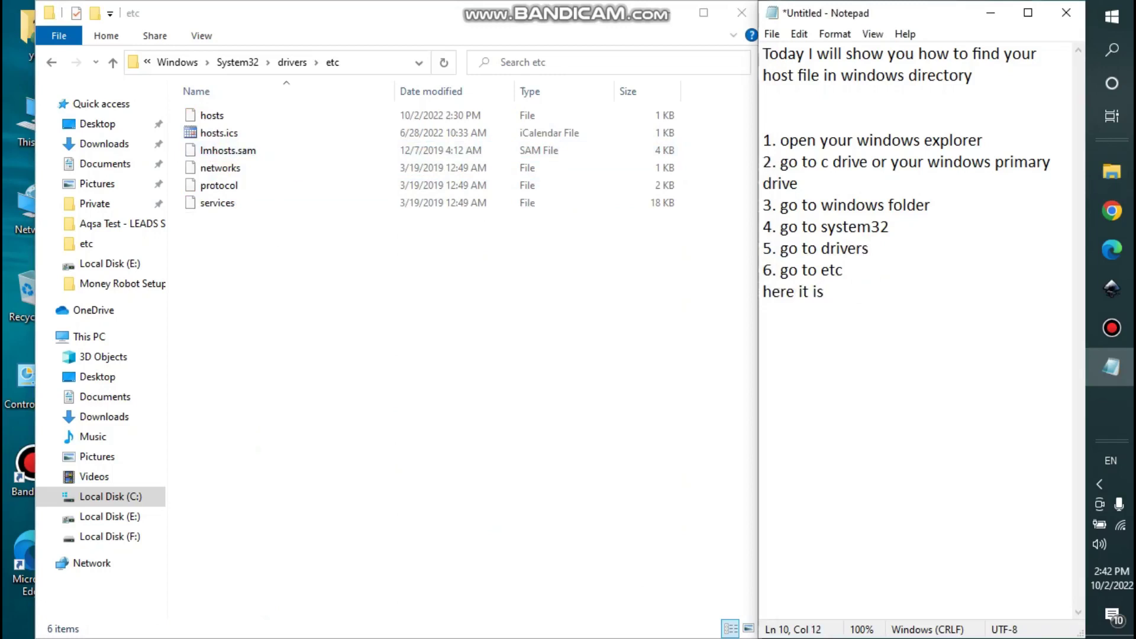
pyautogui.write(' hossts fiel')
pyautogui.press('BackSpace')
pyautogui.press('BackSpace')
pyautogui.write('le')
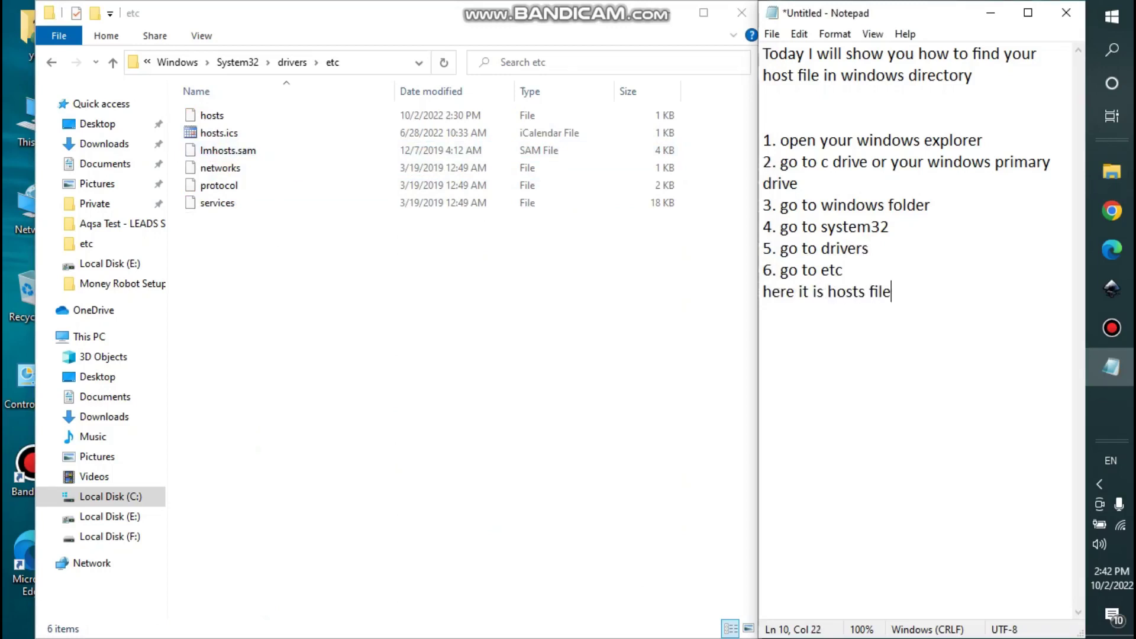
pyautogui.write('.....')
# - After two blank lines, write "now I will show you how to open this host file in notepad and save it again after adding our data"
pyautogui.press('Return')
pyautogui.press('Return')
pyautogui.press('Return')
pyautogui.write('now I will ')
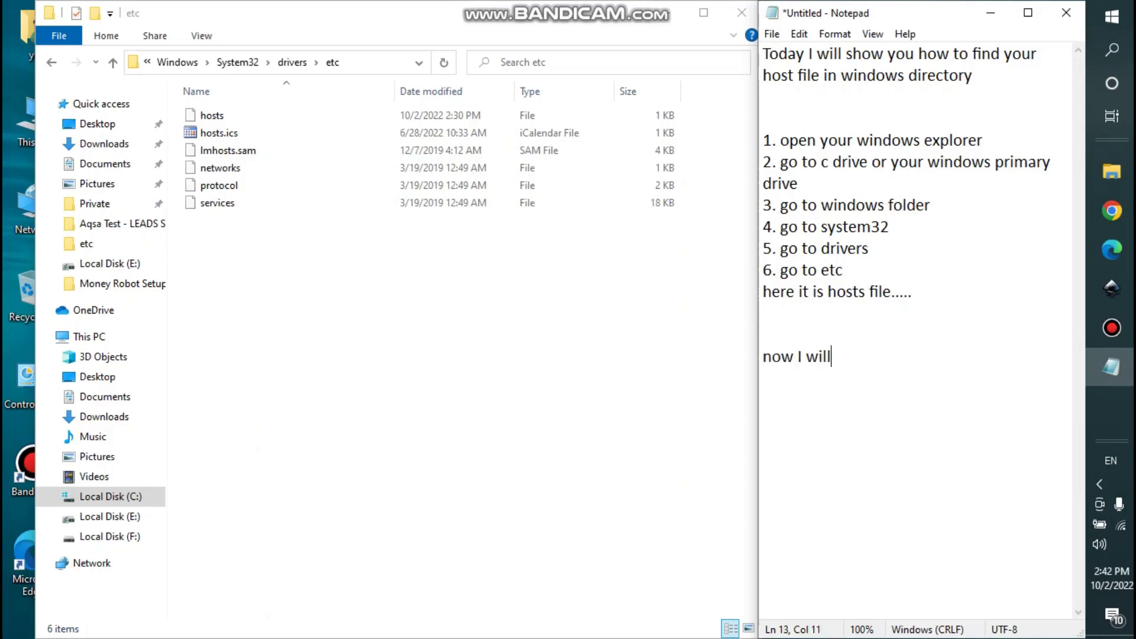
pyautogui.write('show you h')
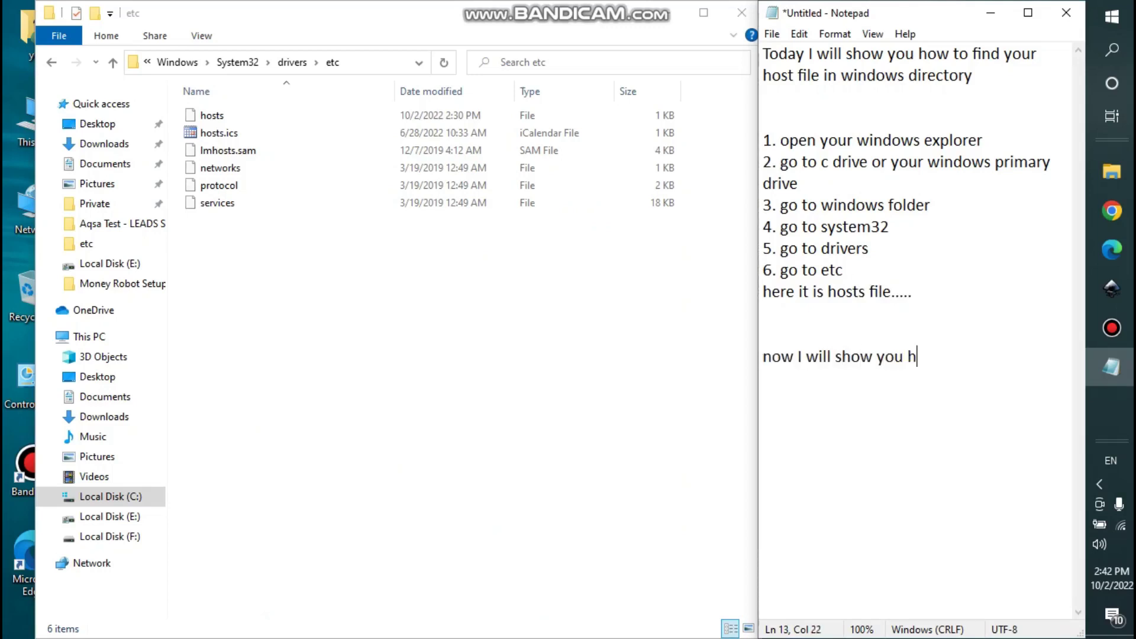
pyautogui.write('ow to open this ho')
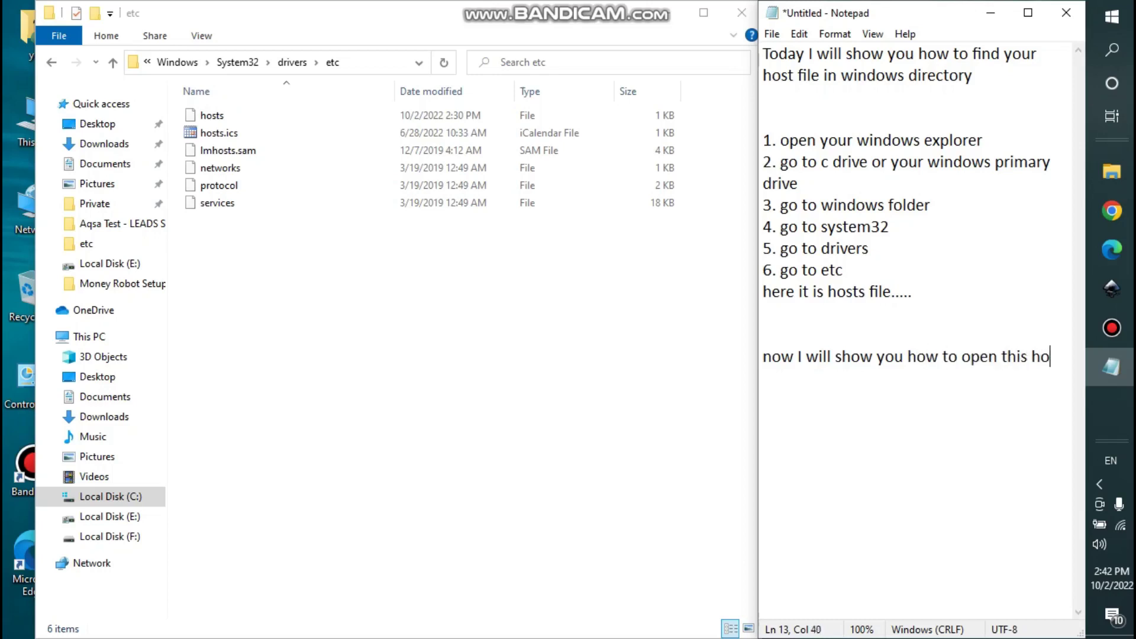
pyautogui.write('st file in')
pyautogui.write(' notepad a')
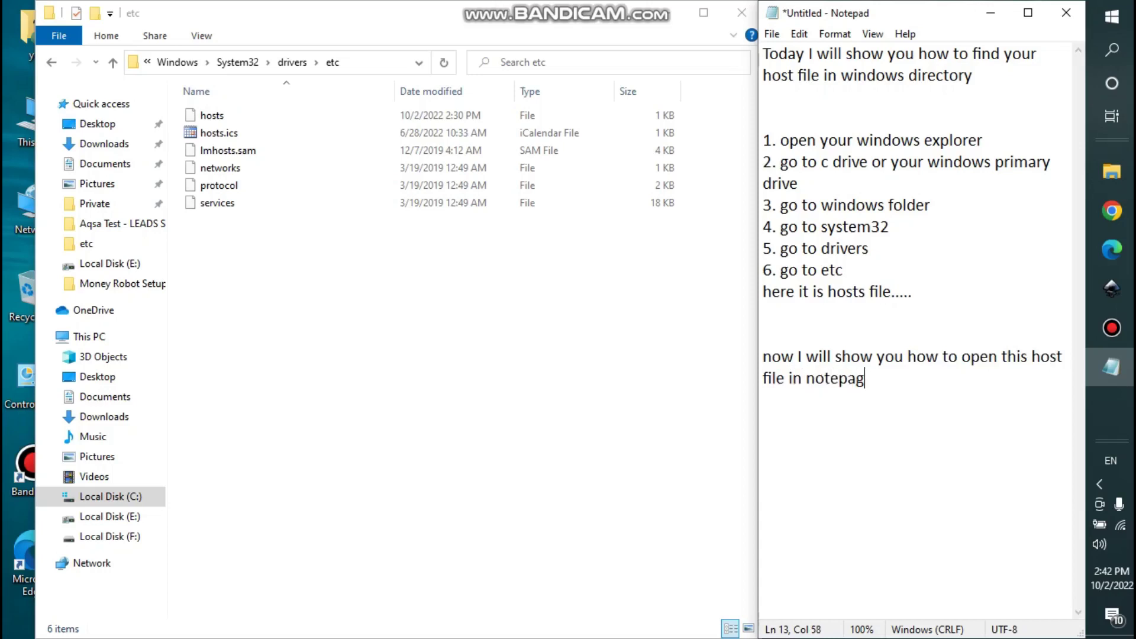
pyautogui.write('nd save it again')
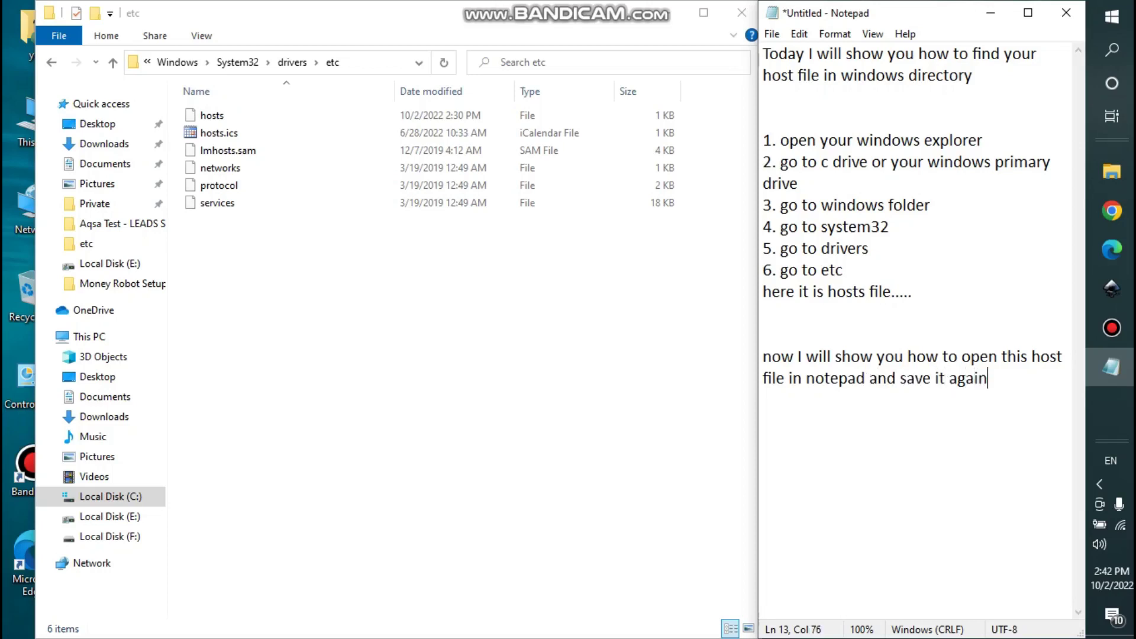
pyautogui.write(' after adding ')
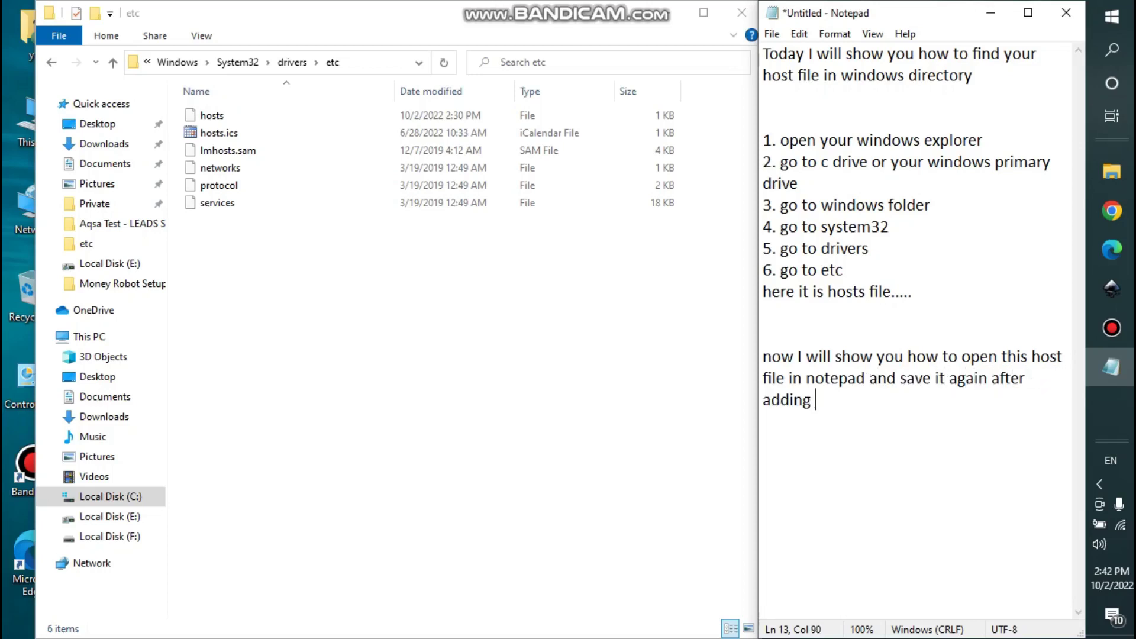
pyautogui.write('our data')
# - After a blank line in the note, write "1. open notepad using run as administrator"
pyautogui.press('Return')
pyautogui.press('Return')
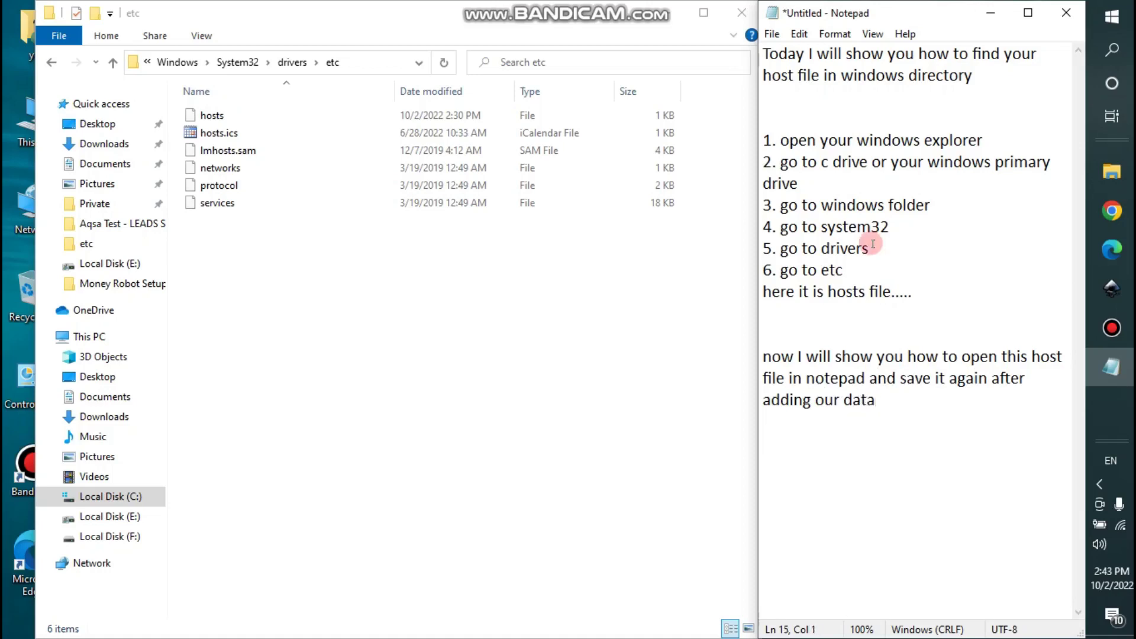
pyautogui.write('1. open note')
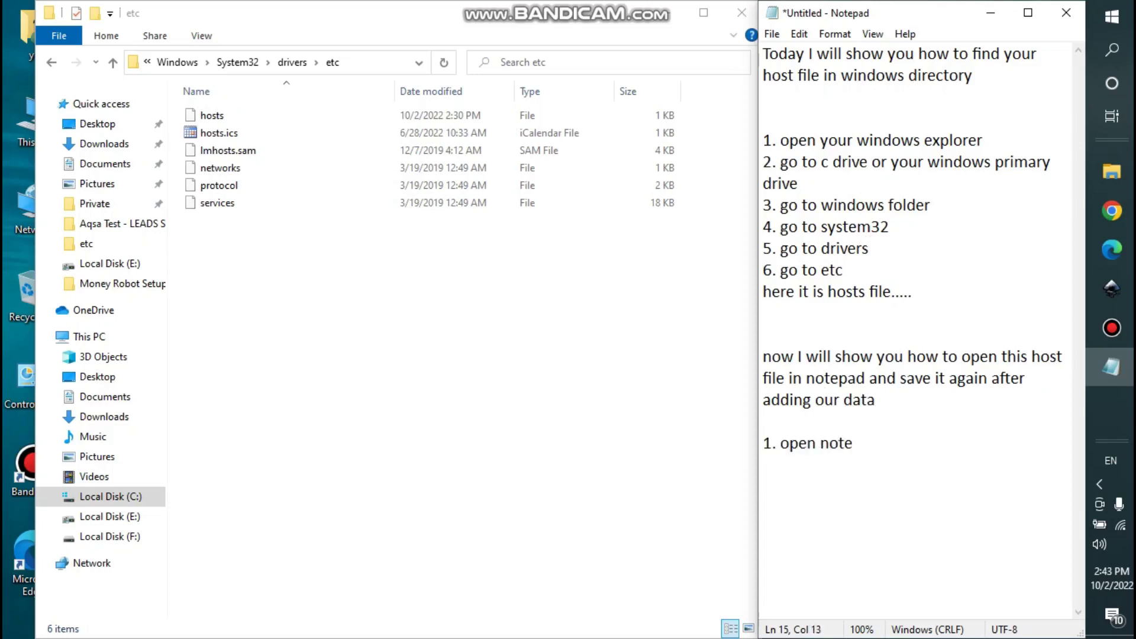
pyautogui.write('pad a')
pyautogui.press('BackSpace')
pyautogui.write('using ')
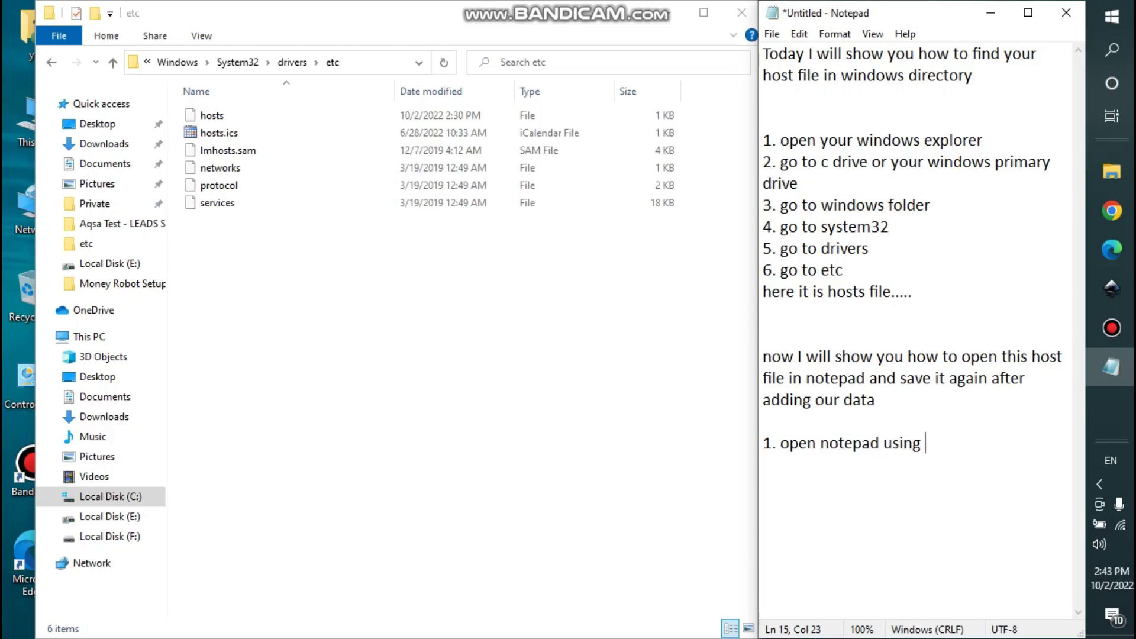
pyautogui.write('run as administrt')
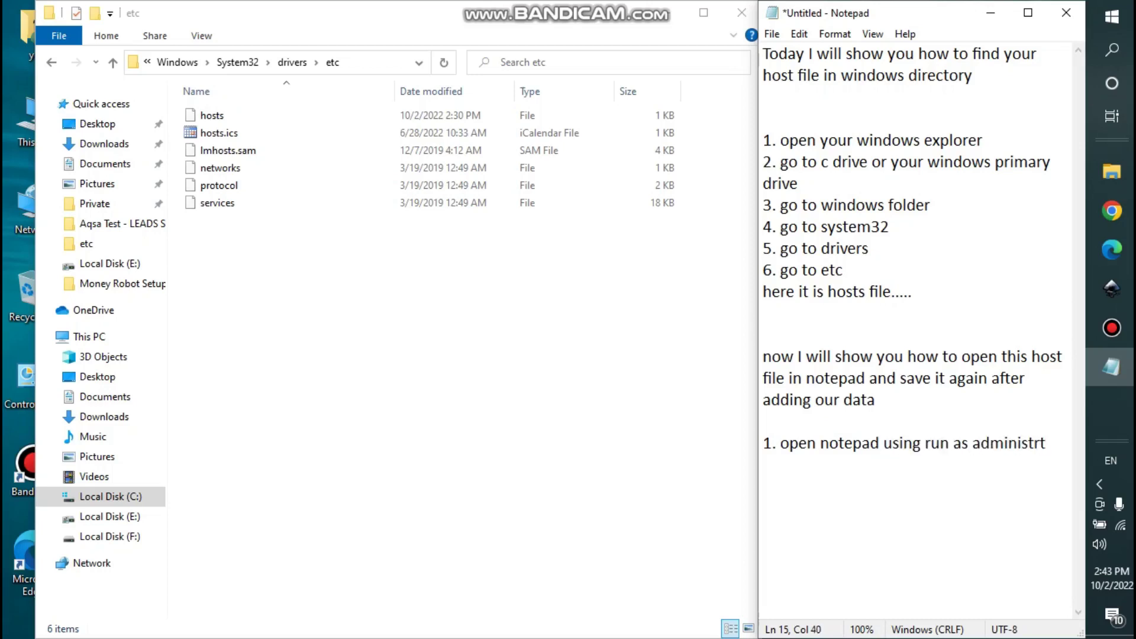
pyautogui.press('BackSpace')
pyautogui.write('ator')
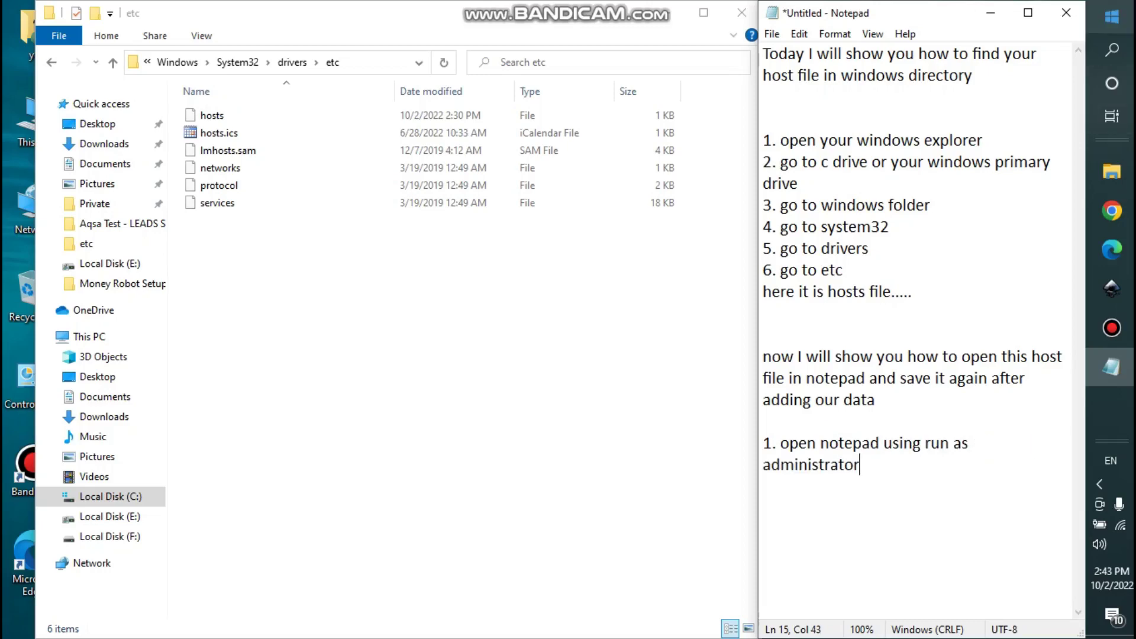
# - Launch a second Notepad window as administrator and move it beside the note so the written steps stay uncovered
pyautogui.click(1112, 17)
pyautogui.write('note')
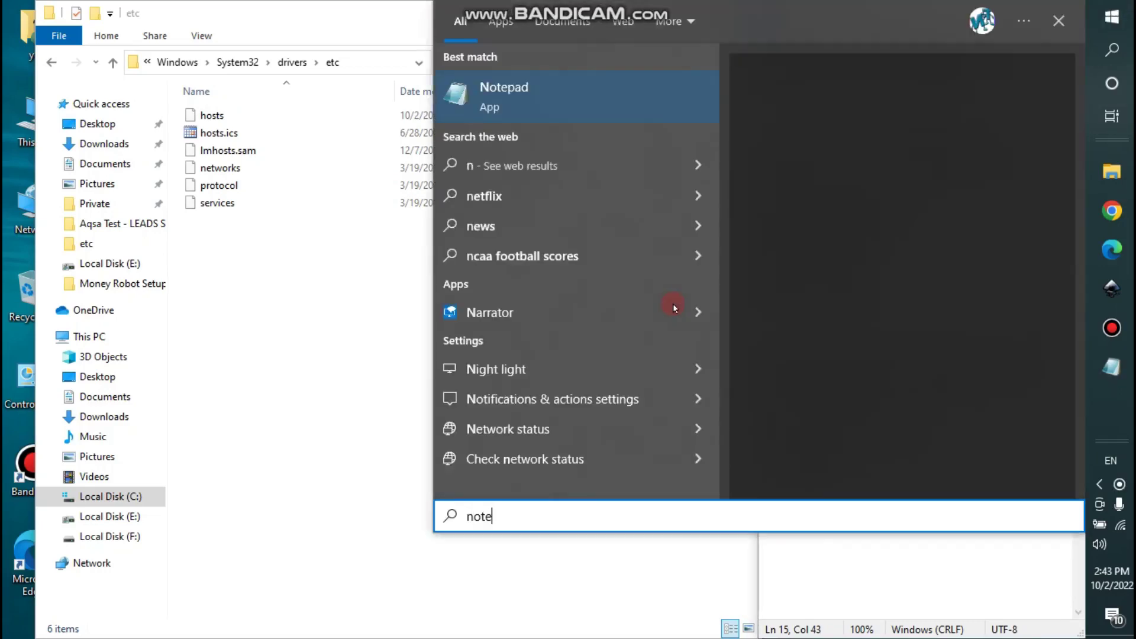
pyautogui.rightClick(495, 88)
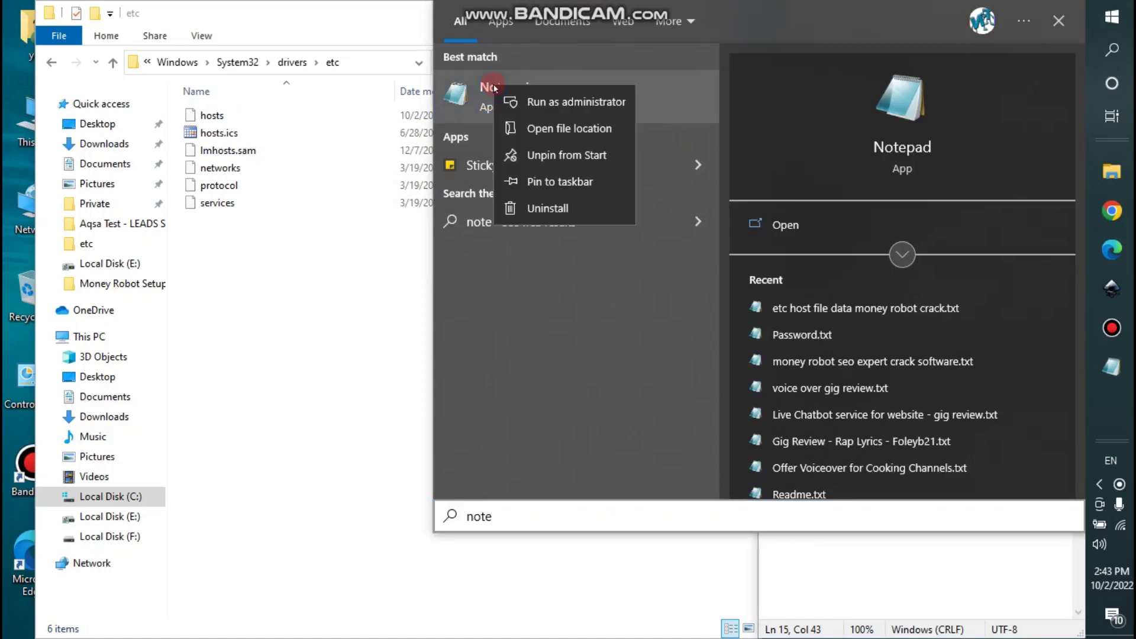
pyautogui.click(536, 102)
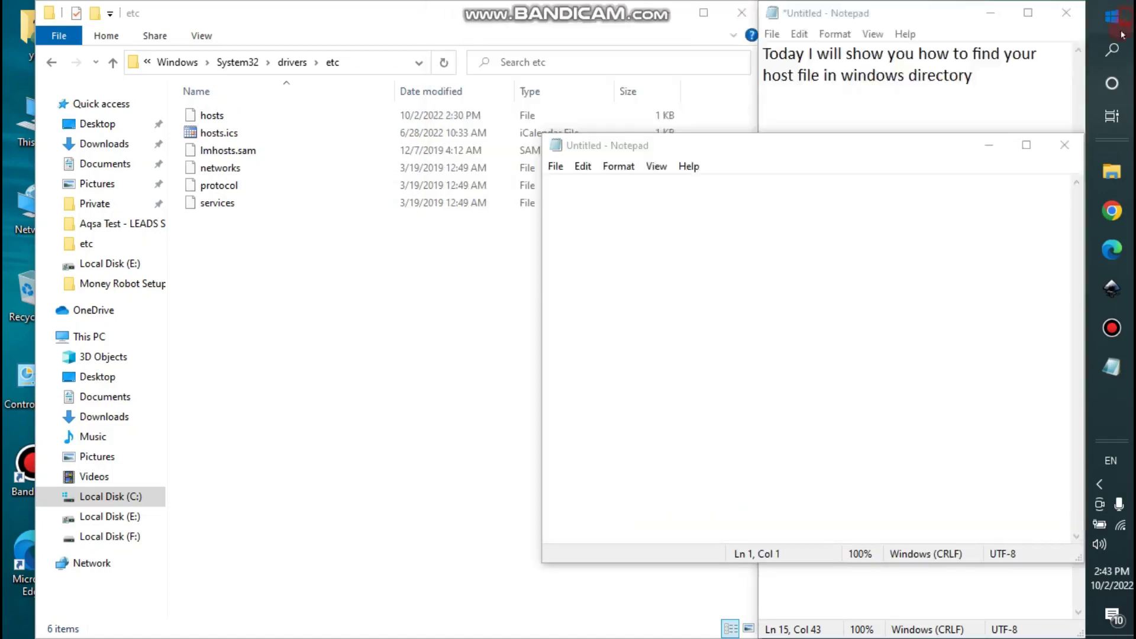
pyautogui.click(1111, 17)
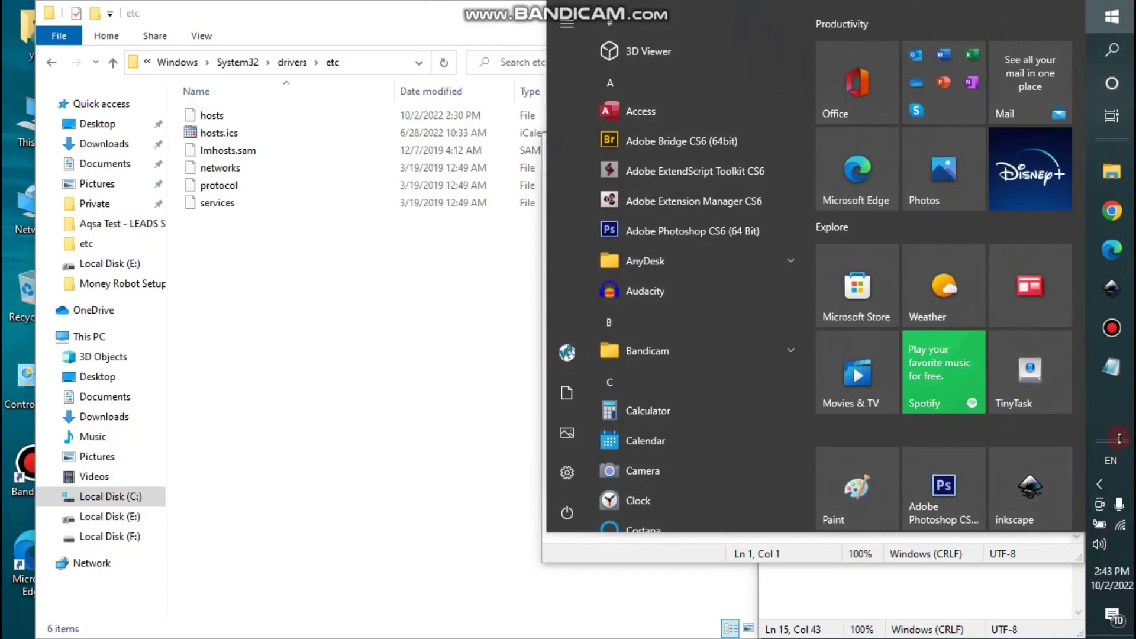
pyautogui.click(609, 559)
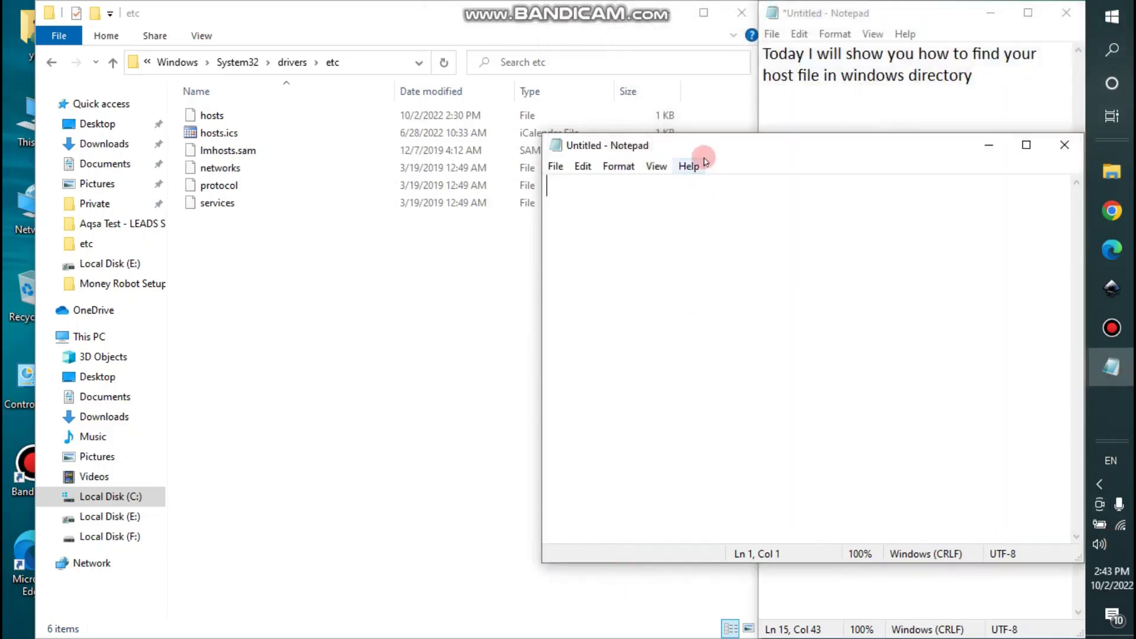
pyautogui.moveTo(700, 162); pyautogui.dragTo(344, 220)
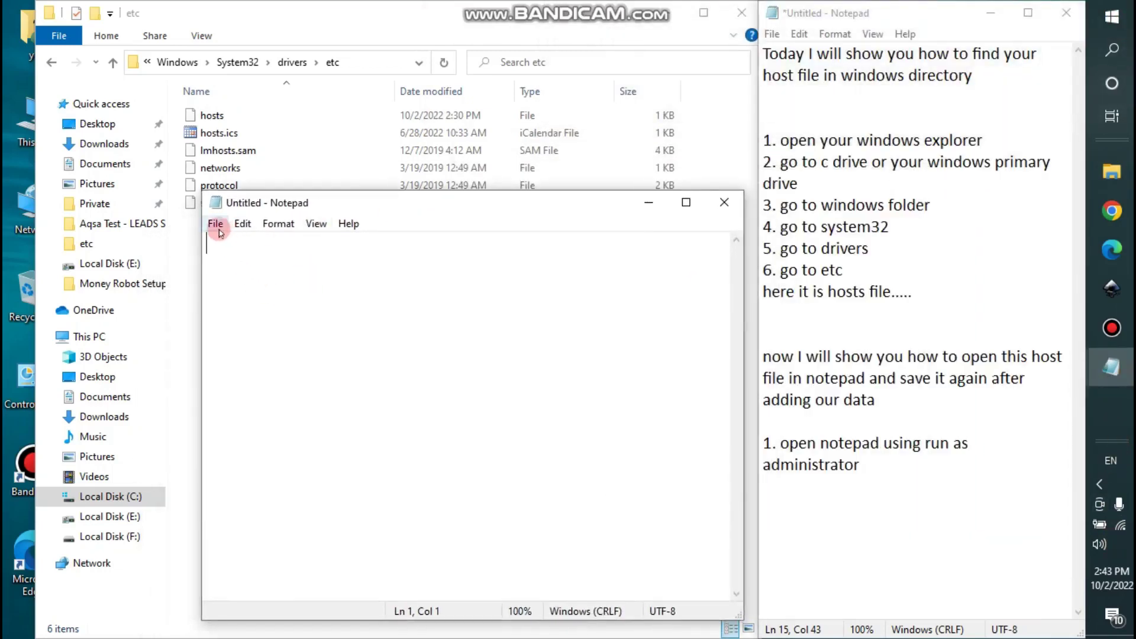
# - Add the line "2. now open that hosts file on this newly opened notepad file" to the note
pyautogui.click(871, 472)
pyautogui.press('Return')
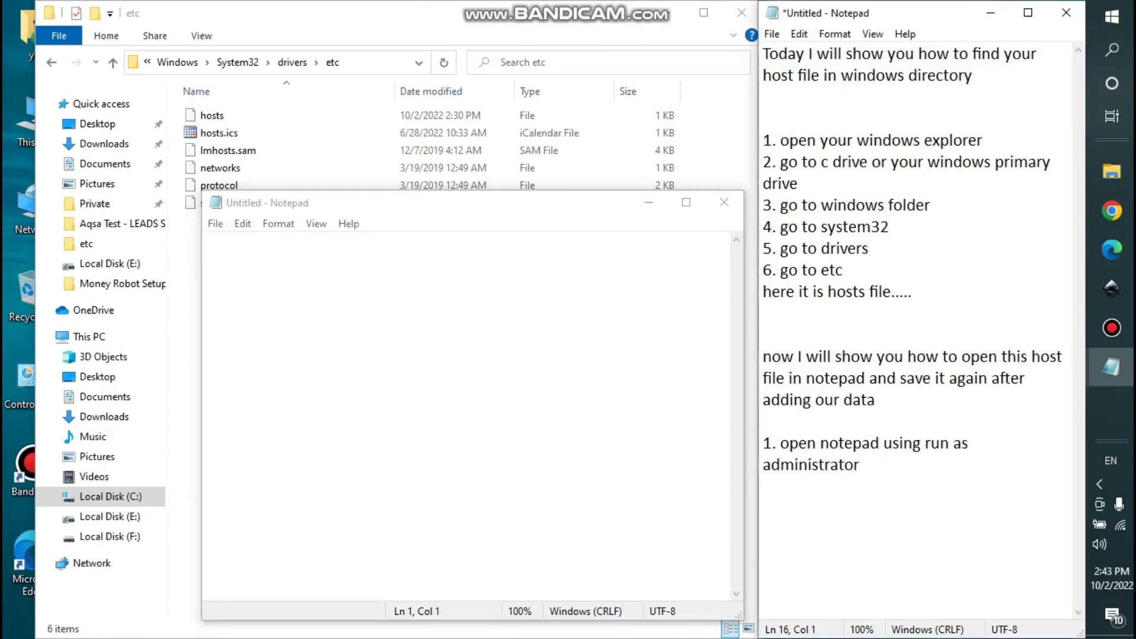
pyautogui.write('2. now open that hosts')
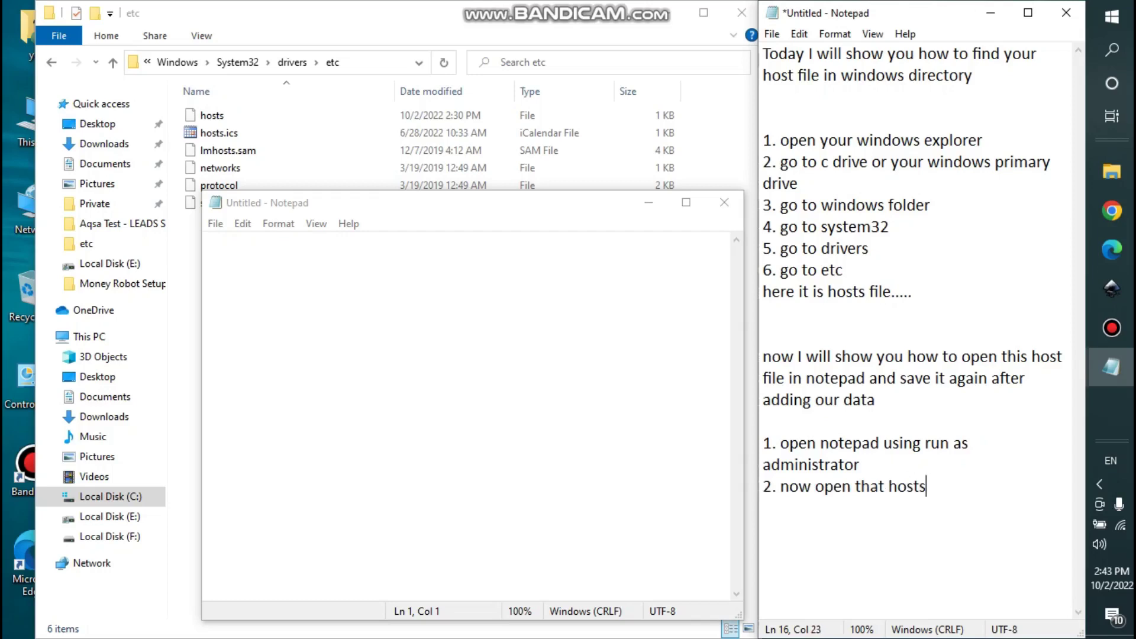
pyautogui.write(' file on this')
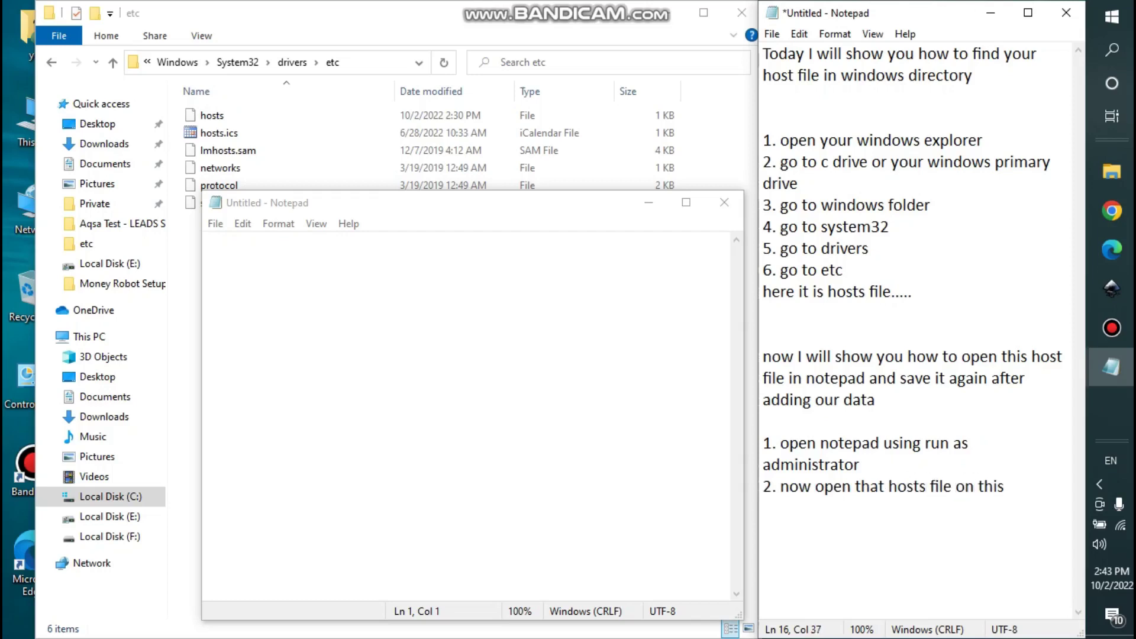
pyautogui.write(' newly opened no')
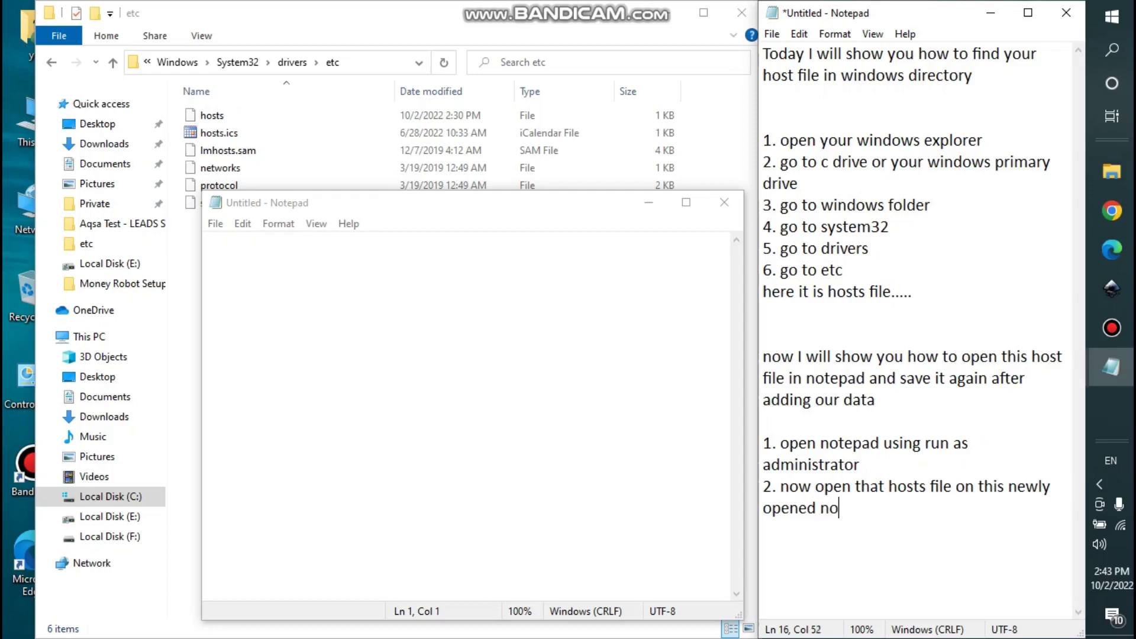
pyautogui.write('tepad file')
pyautogui.click(297, 259)
pyautogui.click(215, 224)
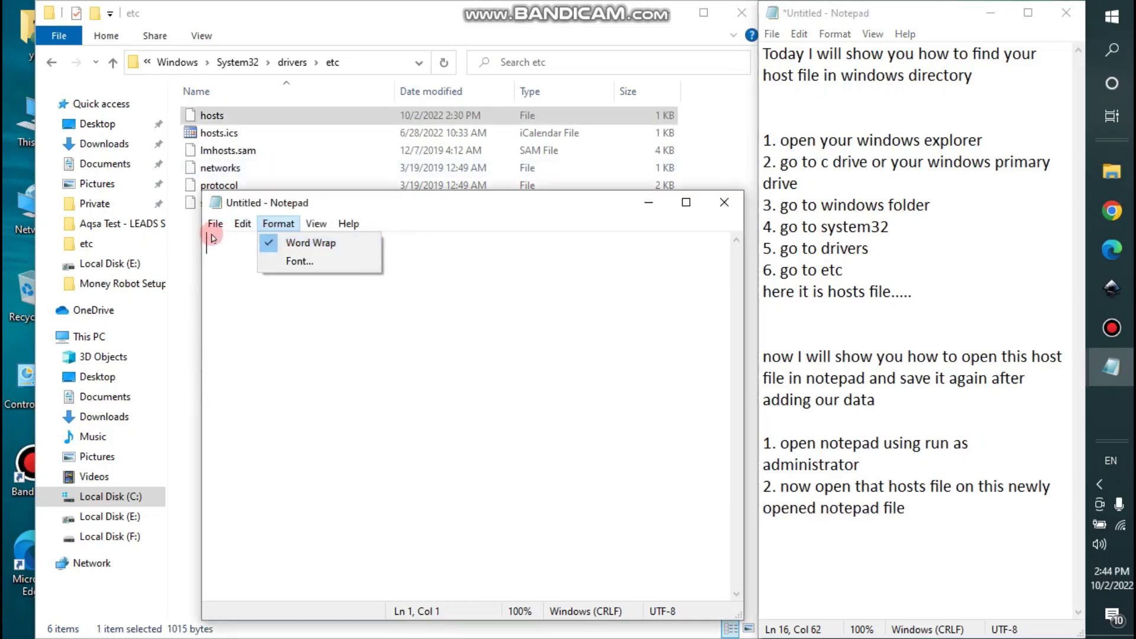
pyautogui.click(246, 279)
# - Extend line 2 of the note with "by going in the same directroy where we found the hosts file" and start a new line
pyautogui.click(912, 510)
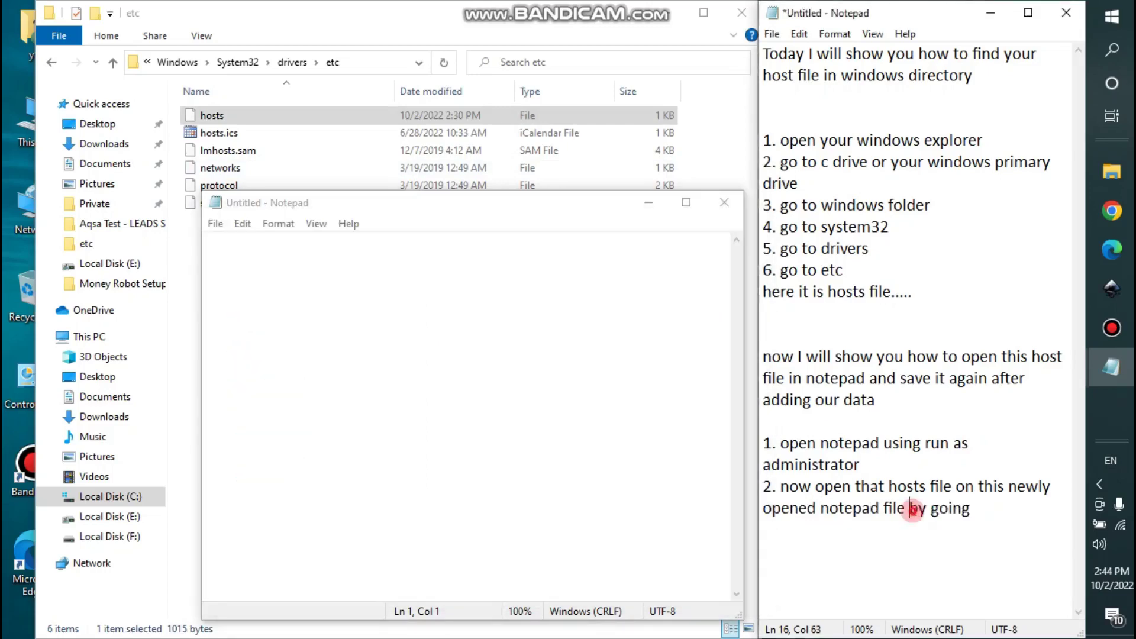
pyautogui.moveTo(911, 510); pyautogui.dragTo(970, 510)
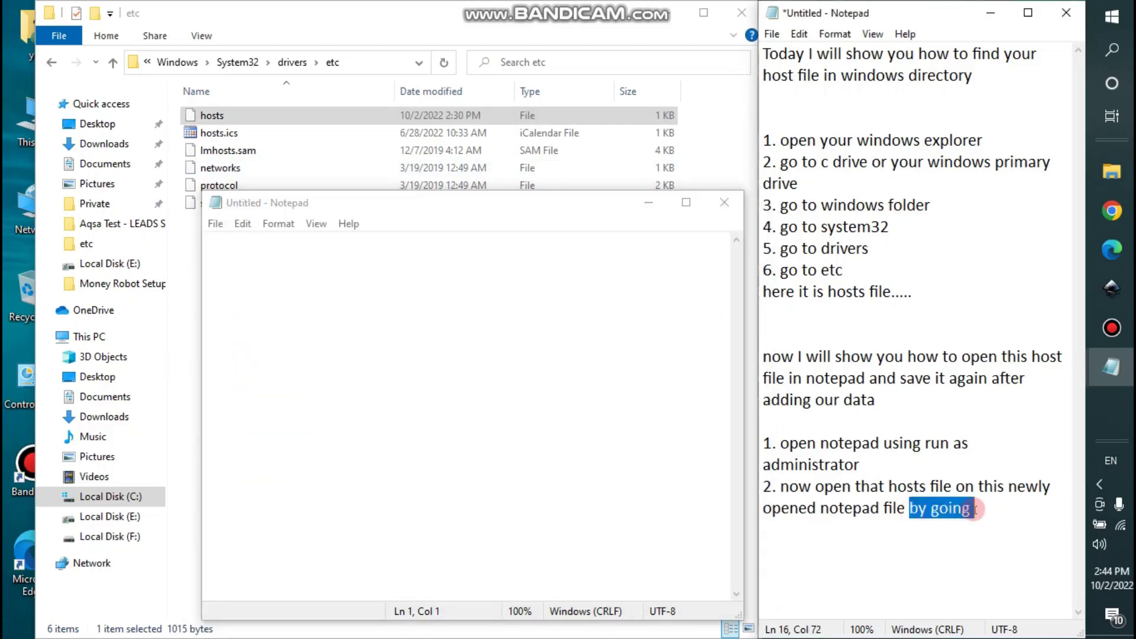
pyautogui.write('by going in the ')
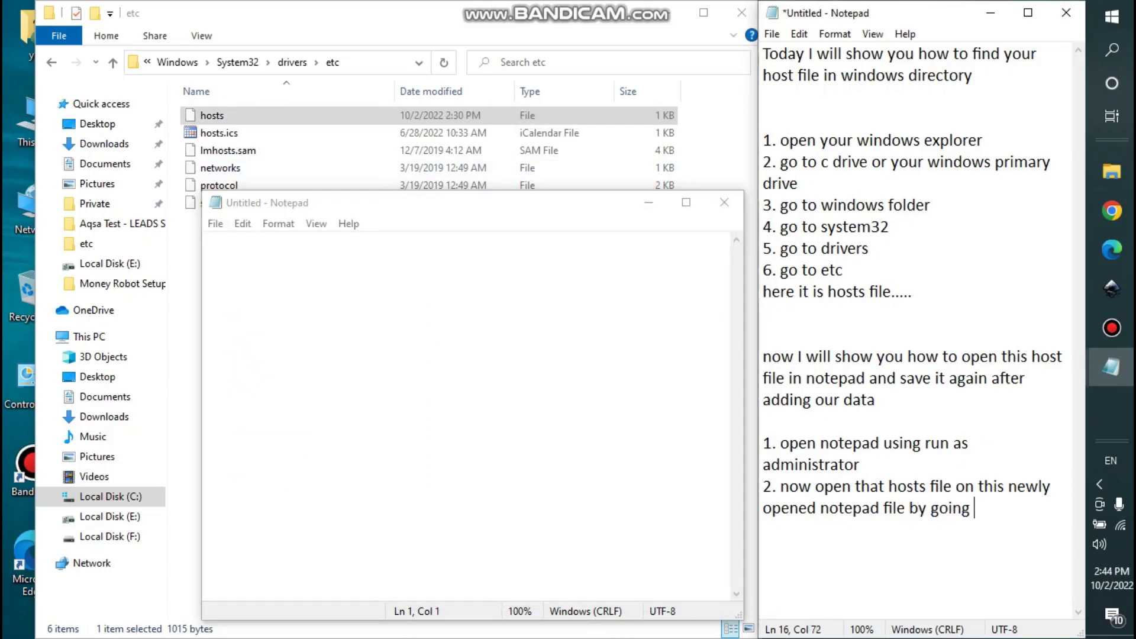
pyautogui.write('same di')
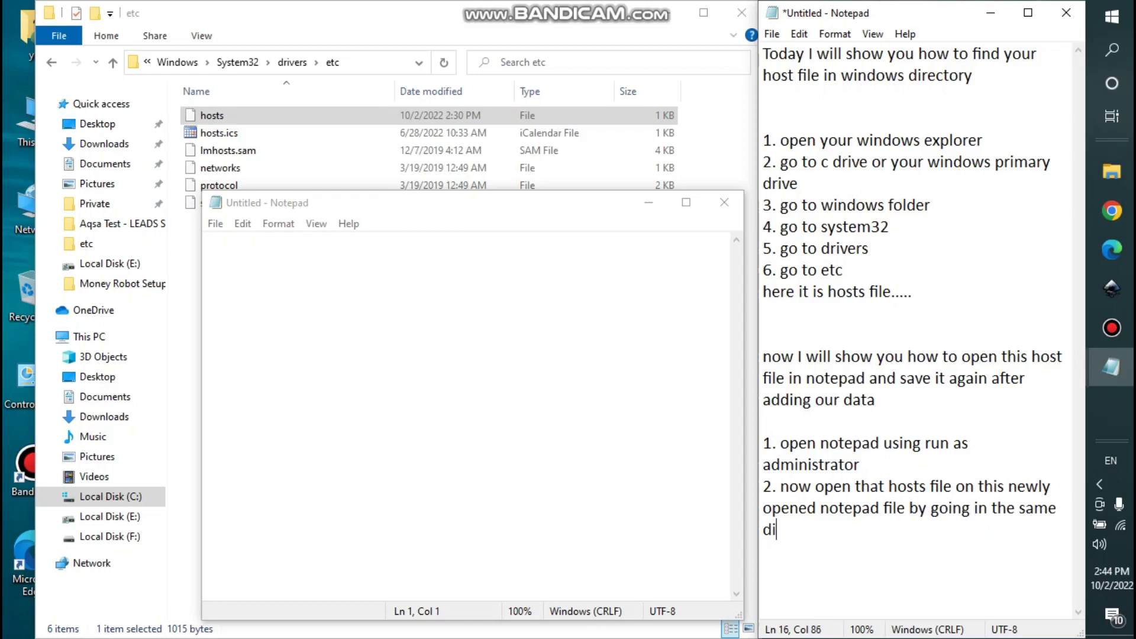
pyautogui.write('rectroy where we f')
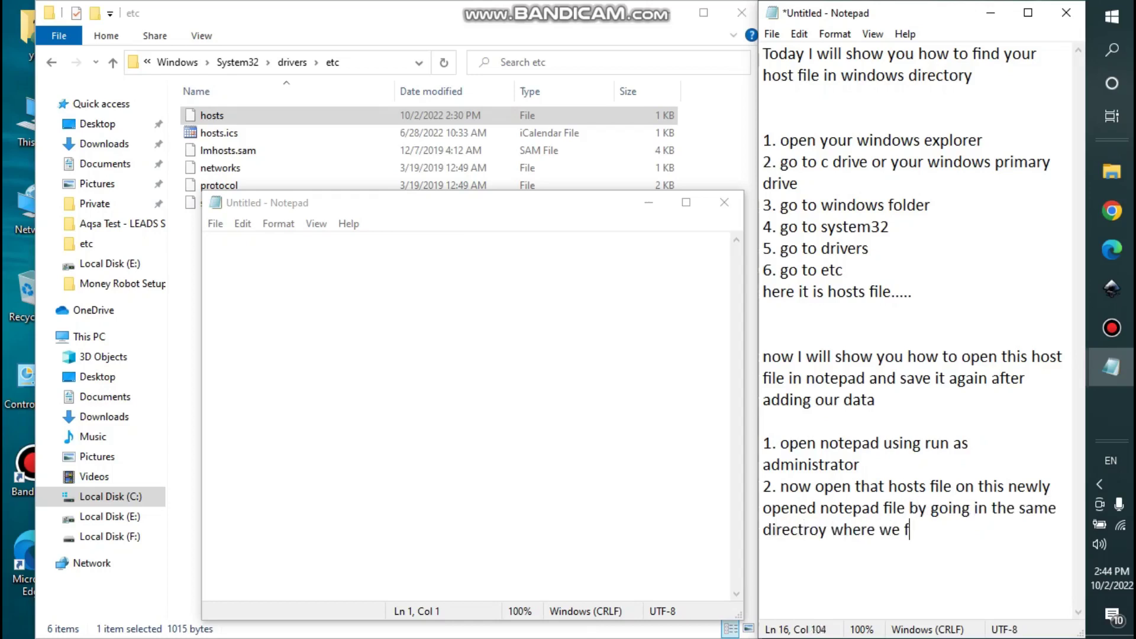
pyautogui.write('ound the hosts fiel')
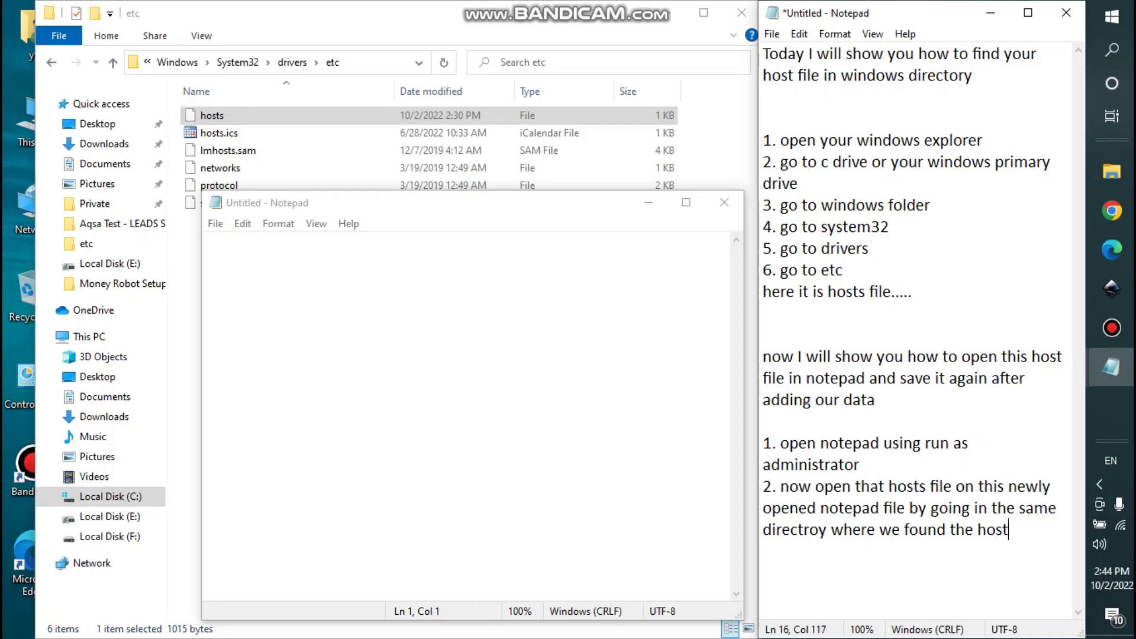
pyautogui.press('BackSpace')
pyautogui.press('BackSpace')
pyautogui.write('le')
pyautogui.press('Return')
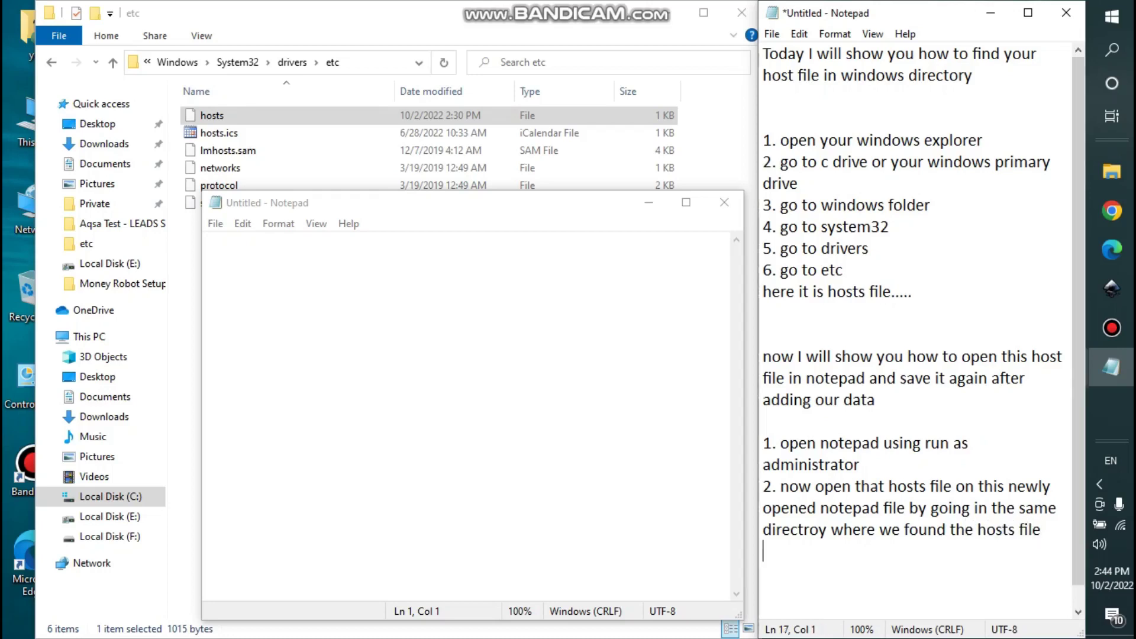
# - Bring up the Open dialog in the administrator Notepad and browse from Local Disk (C:) through Windows into System32
pyautogui.click(215, 223)
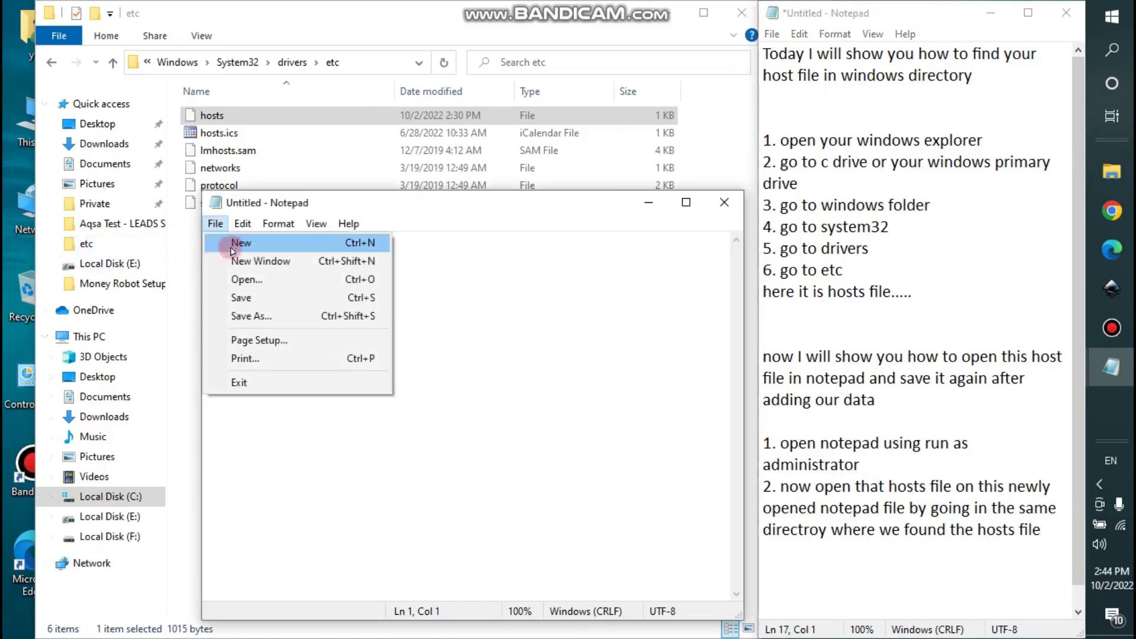
pyautogui.click(237, 281)
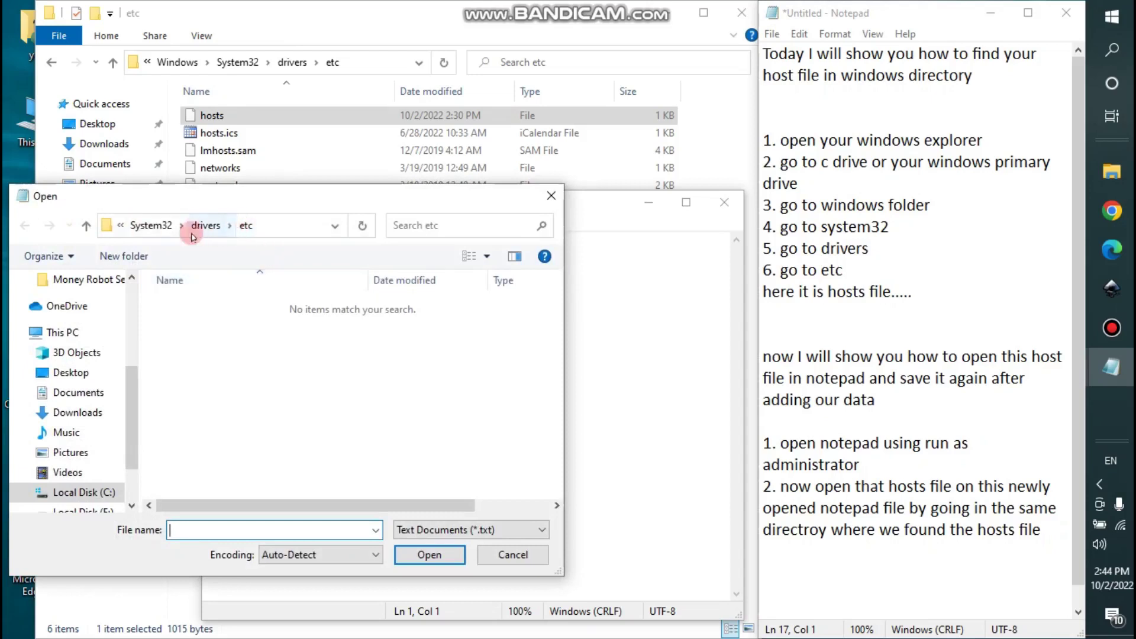
pyautogui.click(120, 225)
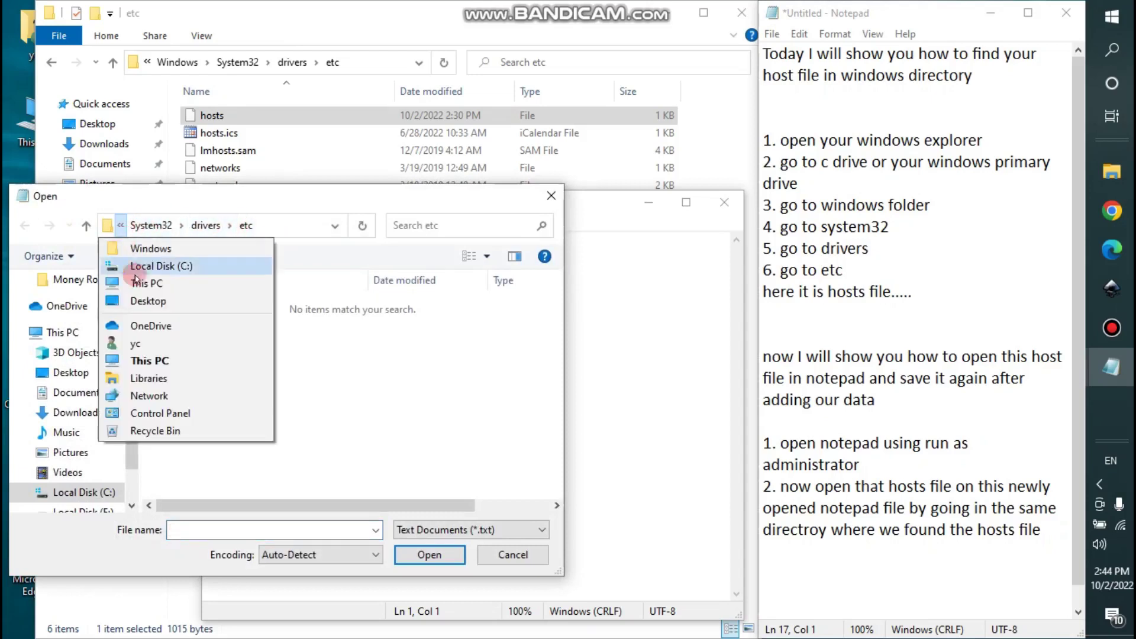
pyautogui.click(180, 266)
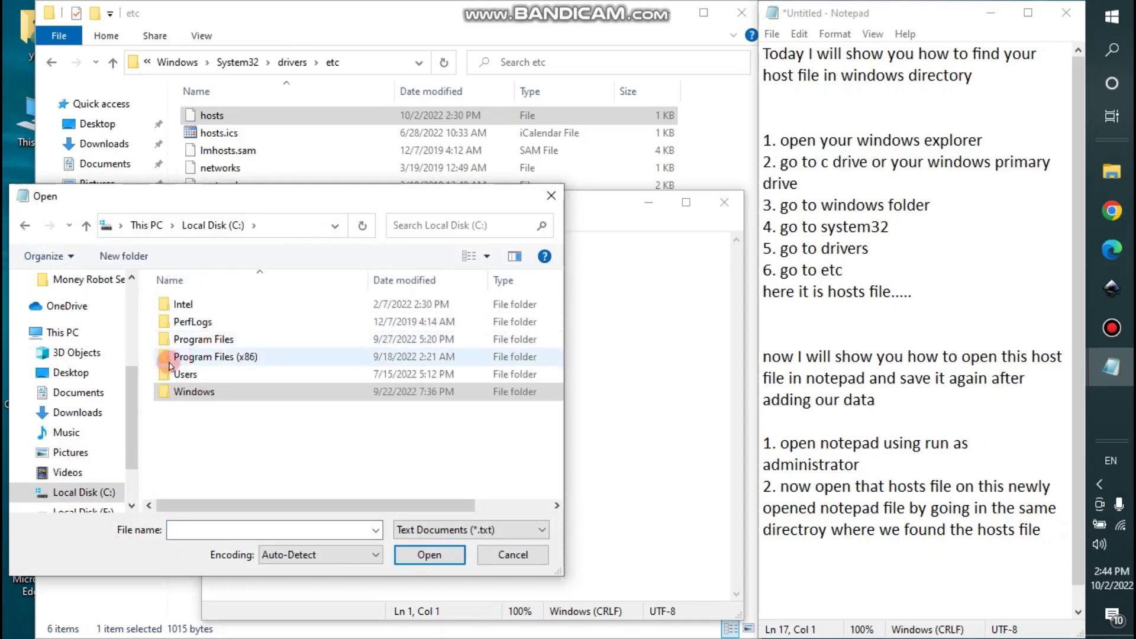
pyautogui.doubleClick(189, 391)
pyautogui.scroll(-20, 228, 428)
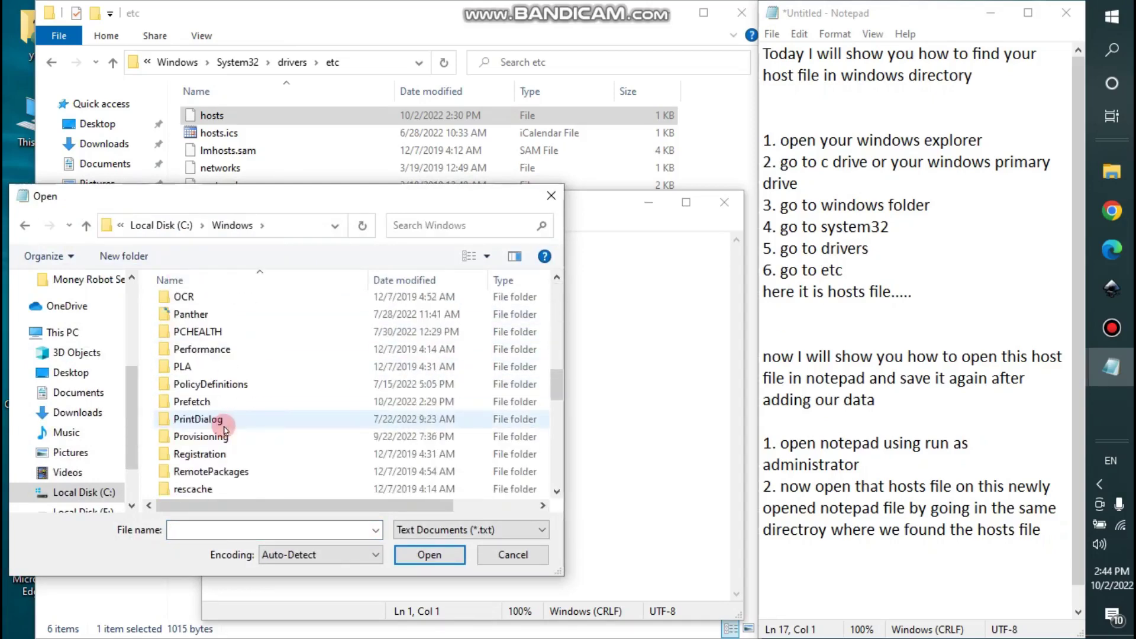
pyautogui.scroll(2, 195, 373)
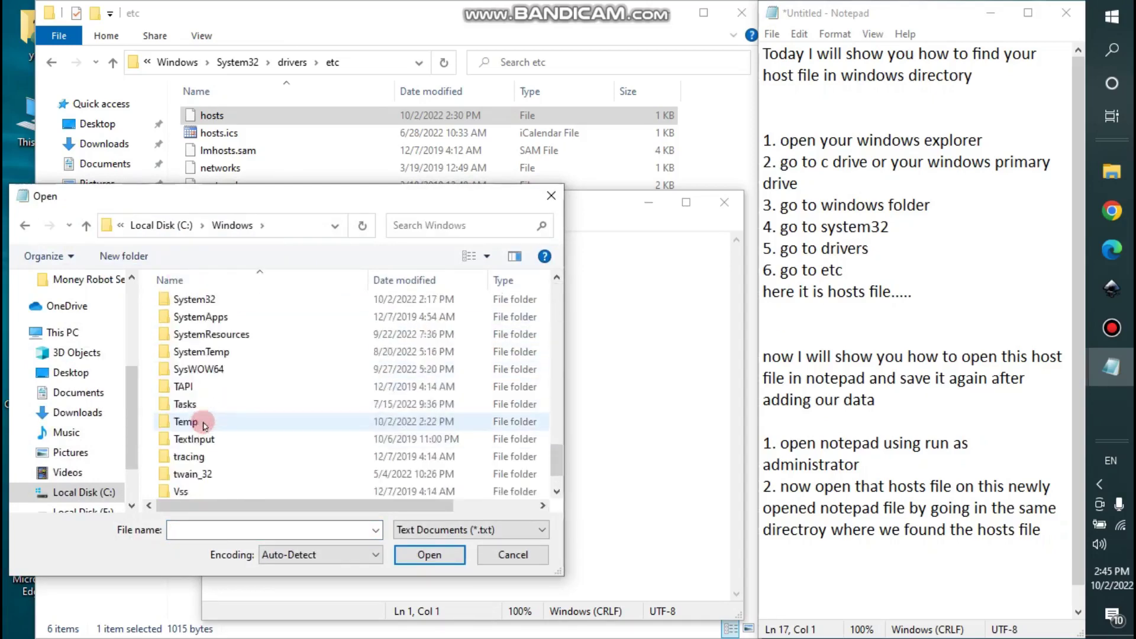
pyautogui.doubleClick(190, 349)
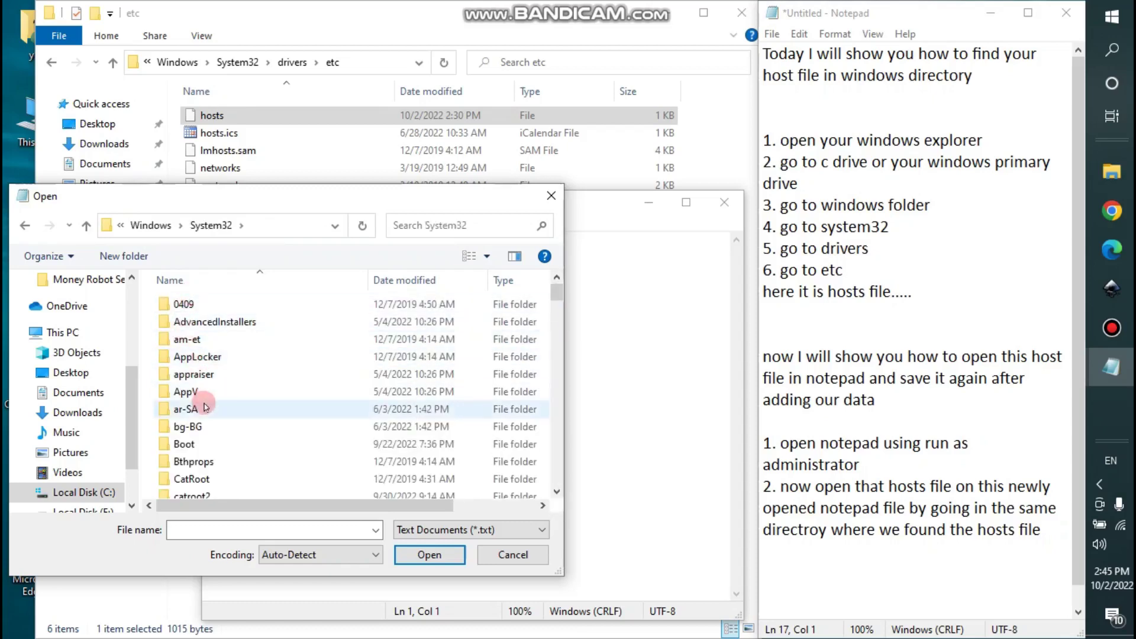
# - In the Open dialog, go from System32 into the drivers folder and its etc subfolder
pyautogui.scroll(-5, 195, 401)
pyautogui.scroll(-2, 238, 429)
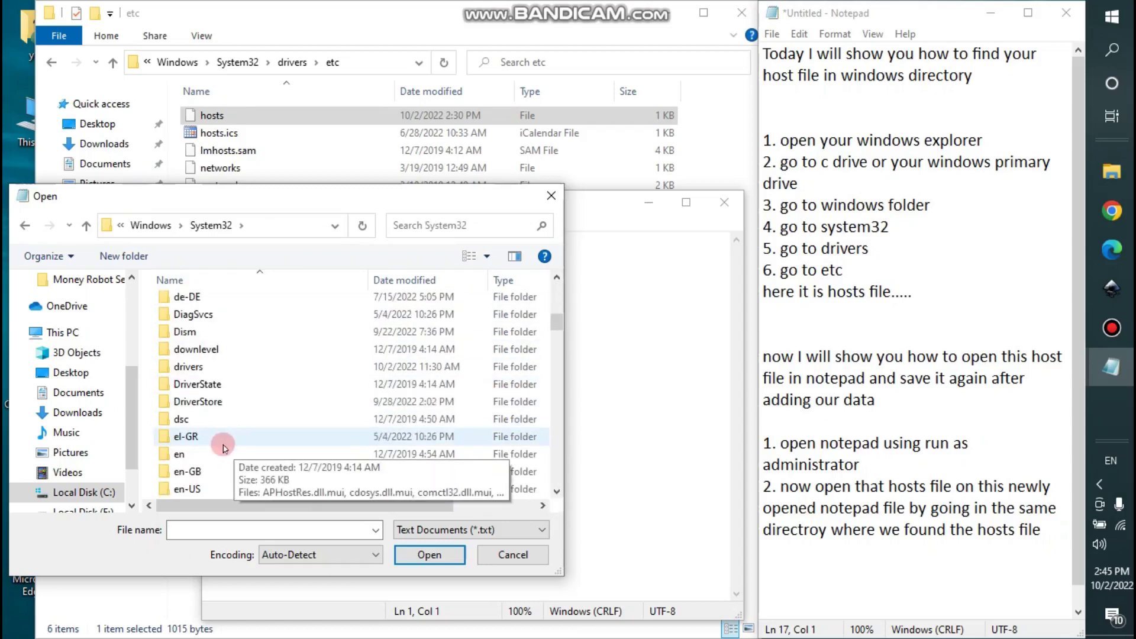
pyautogui.scroll(7, 237, 441)
pyautogui.scroll(-5, 237, 454)
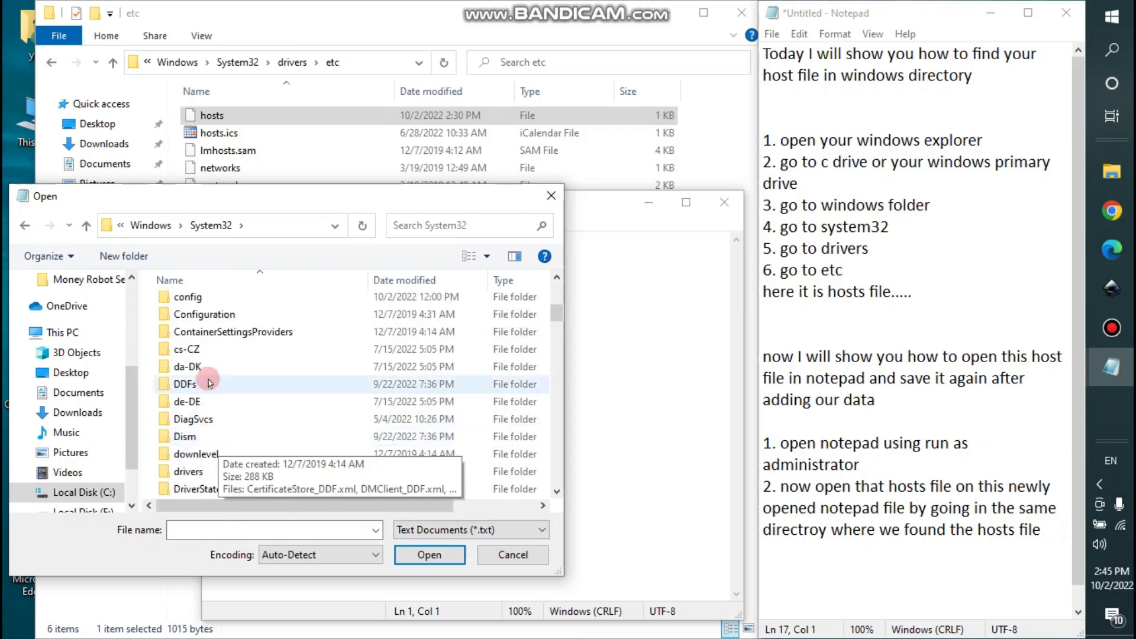
pyautogui.scroll(-1, 195, 440)
pyautogui.click(182, 421)
pyautogui.doubleClick(182, 421)
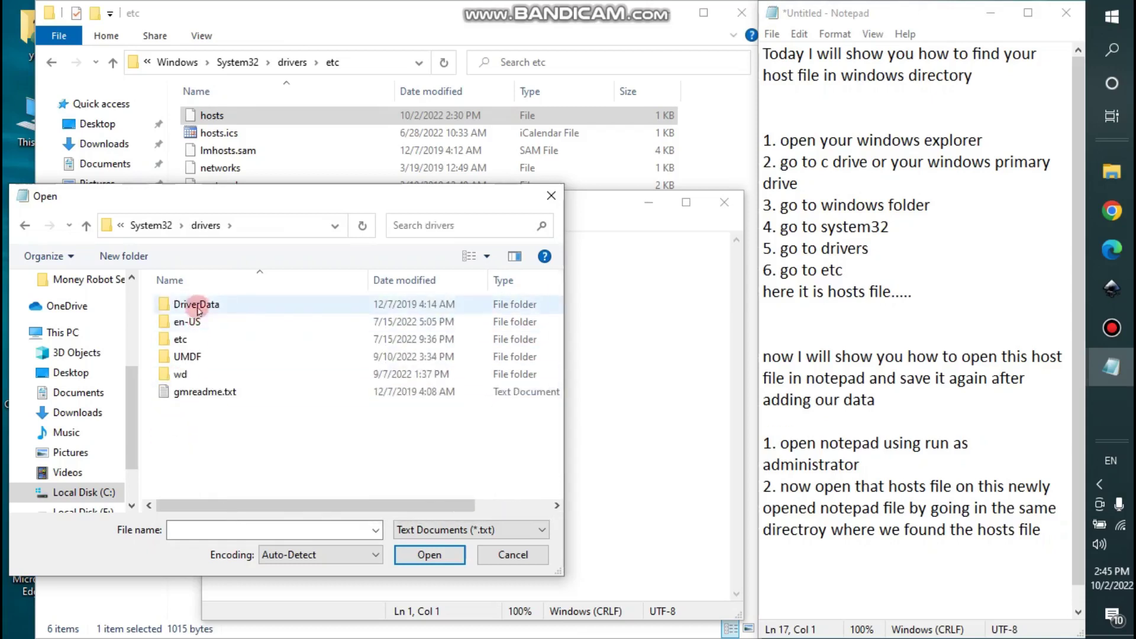
pyautogui.click(181, 341)
pyautogui.doubleClick(181, 341)
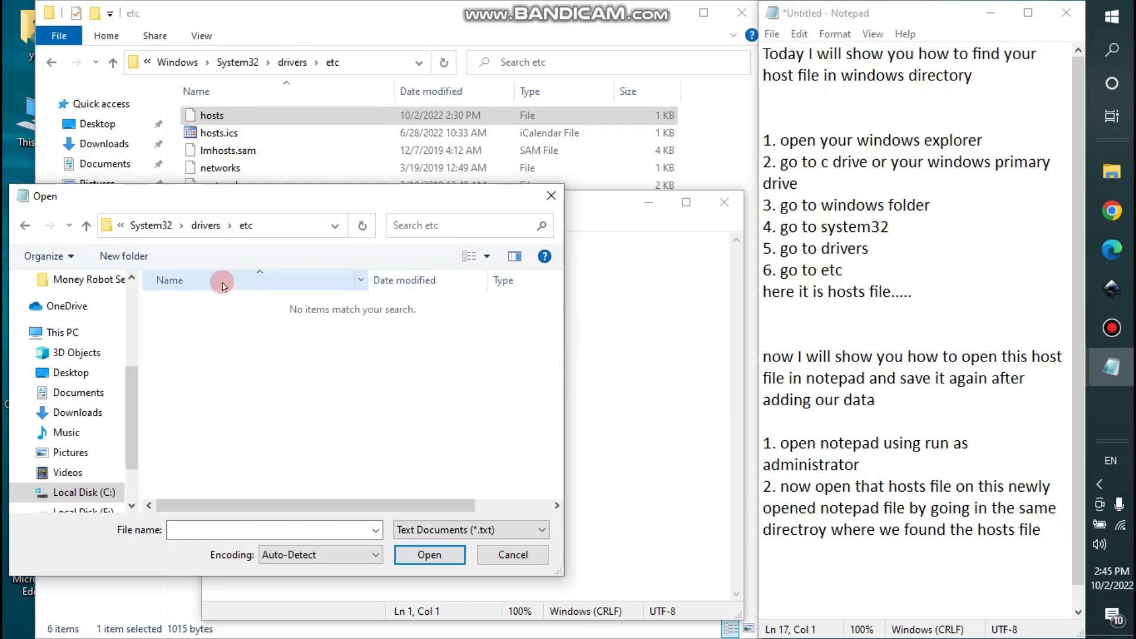
# - Add the line "3. in file format select all files" to the note and set the Open dialog's file type to All Files (*.*)
pyautogui.click(802, 546)
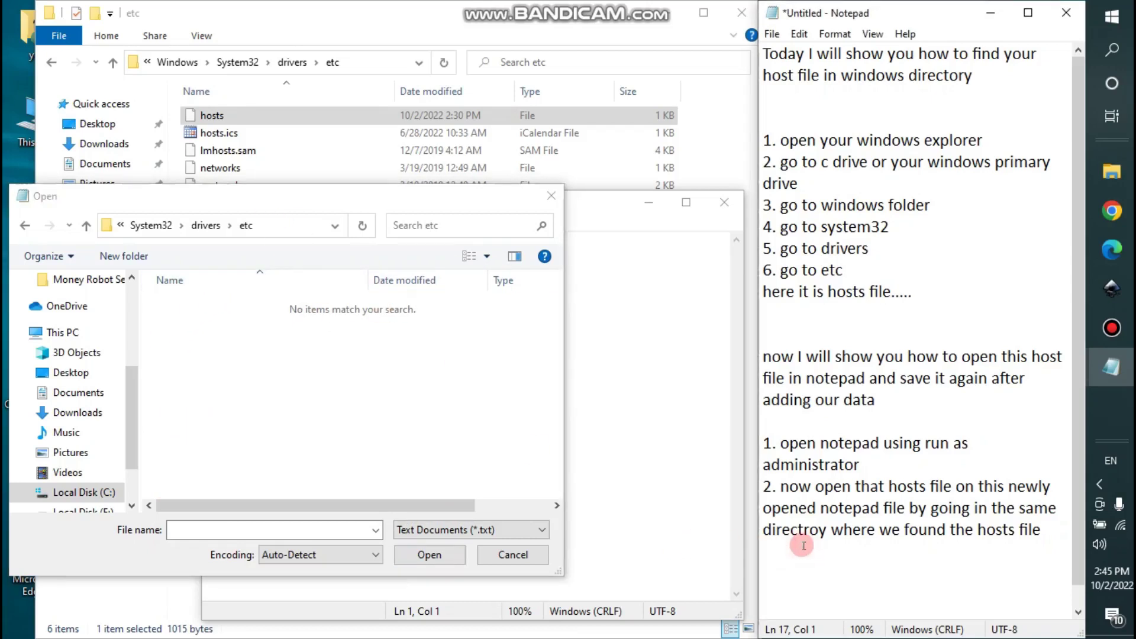
pyautogui.write('3')
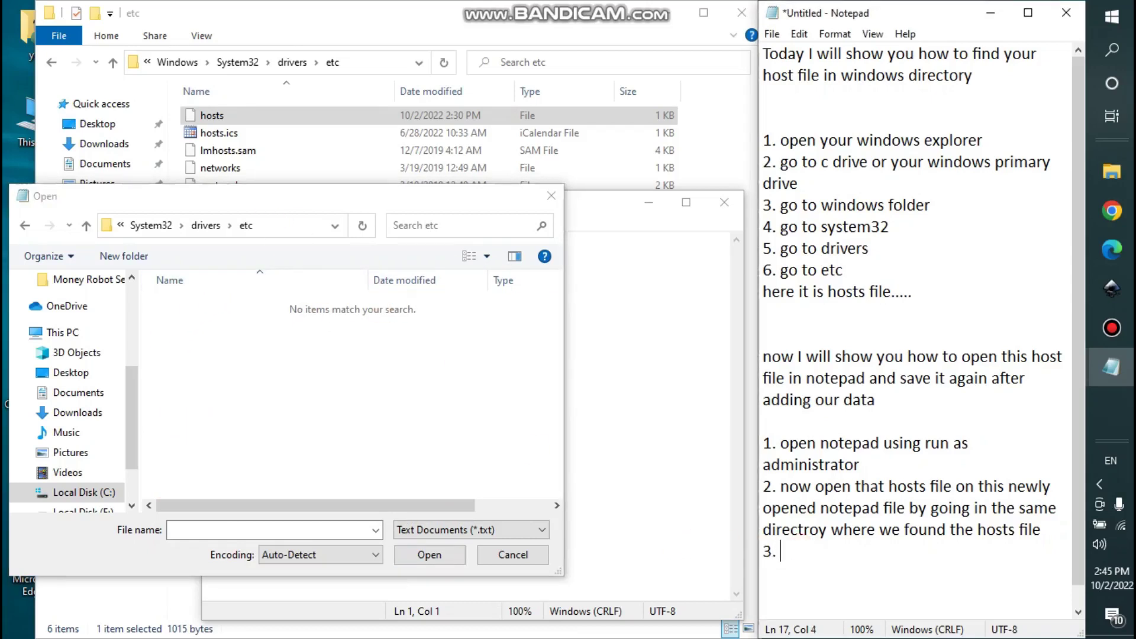
pyautogui.write('. in file ')
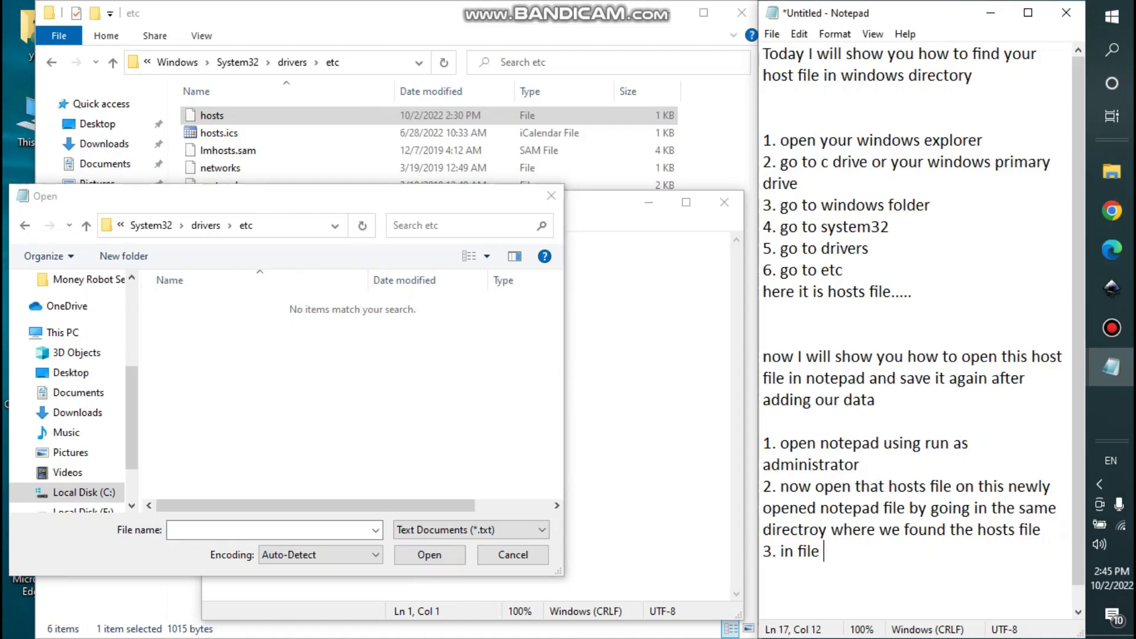
pyautogui.write('format')
pyautogui.write('sele')
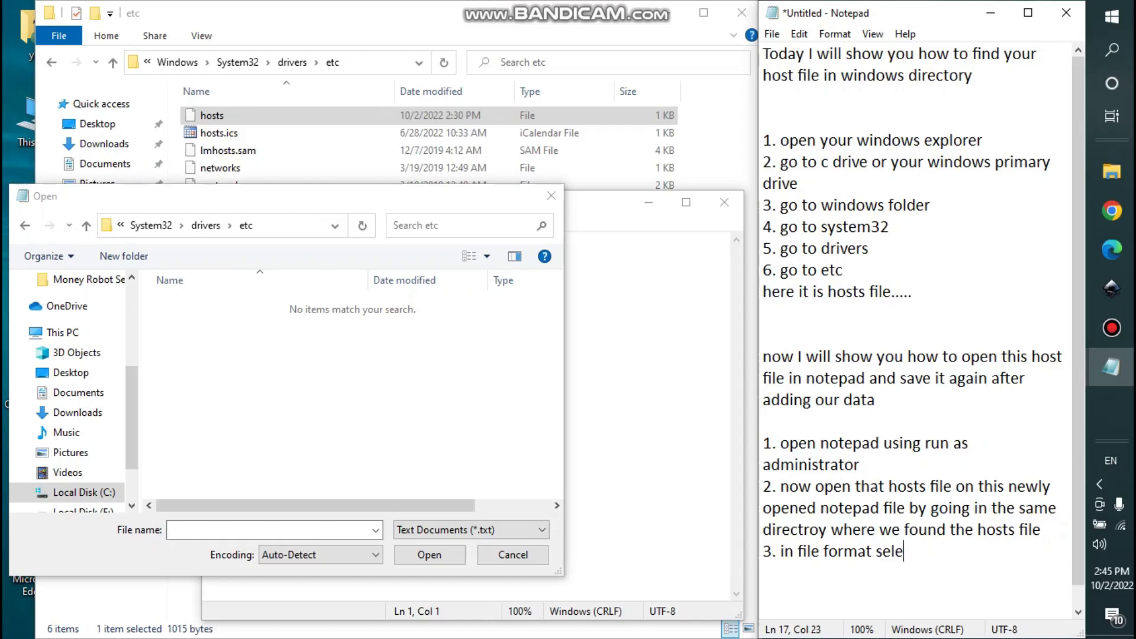
pyautogui.write('ct all files')
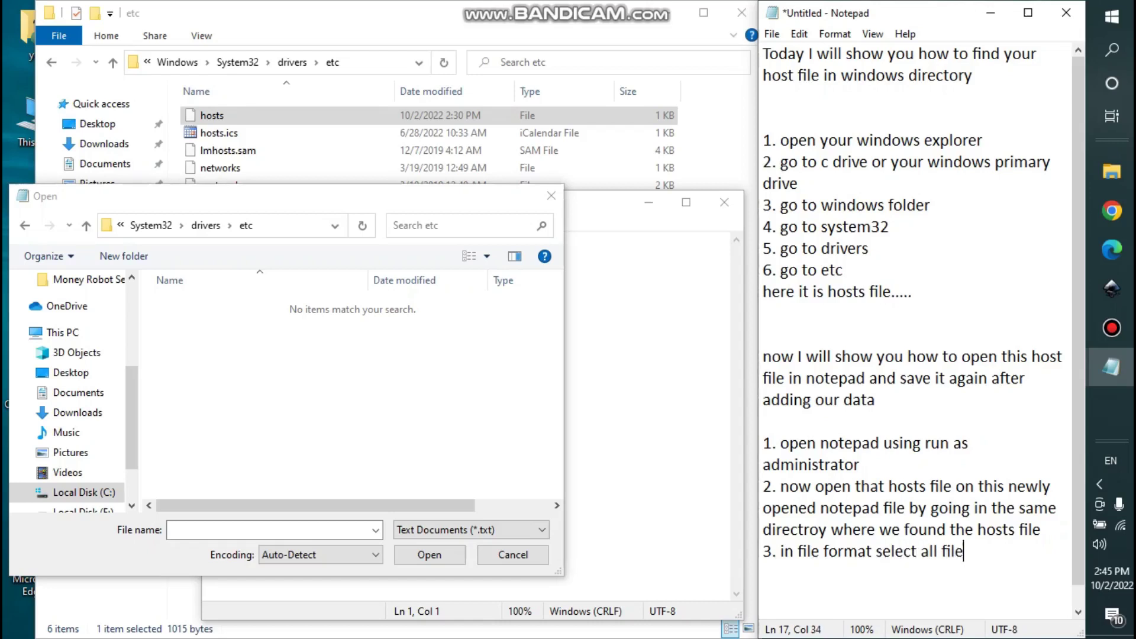
pyautogui.click(453, 530)
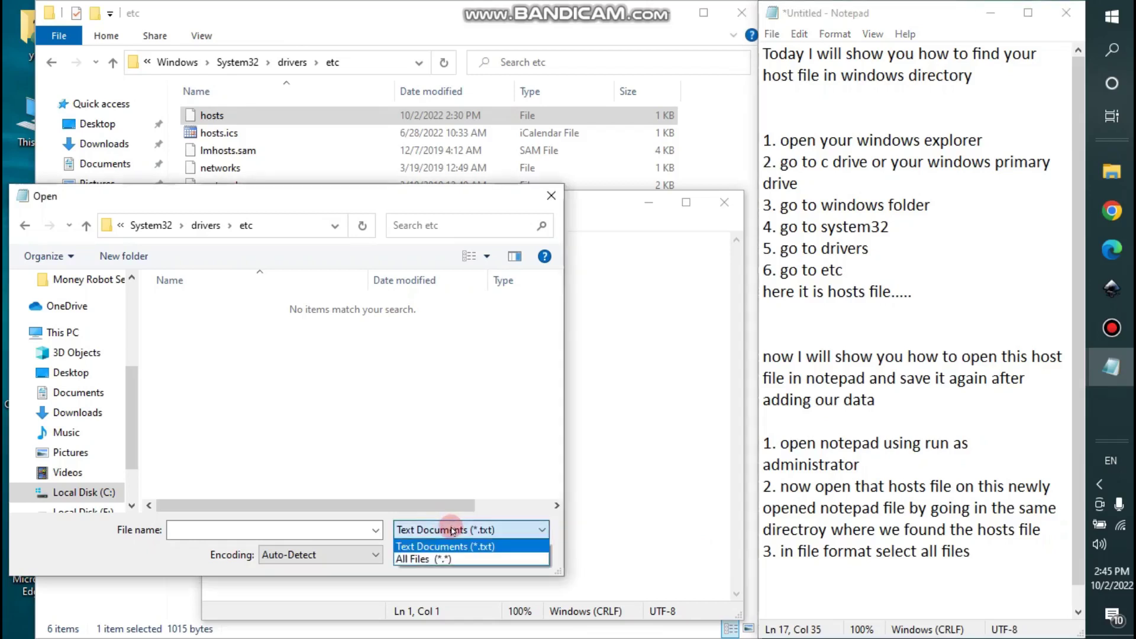
pyautogui.click(434, 559)
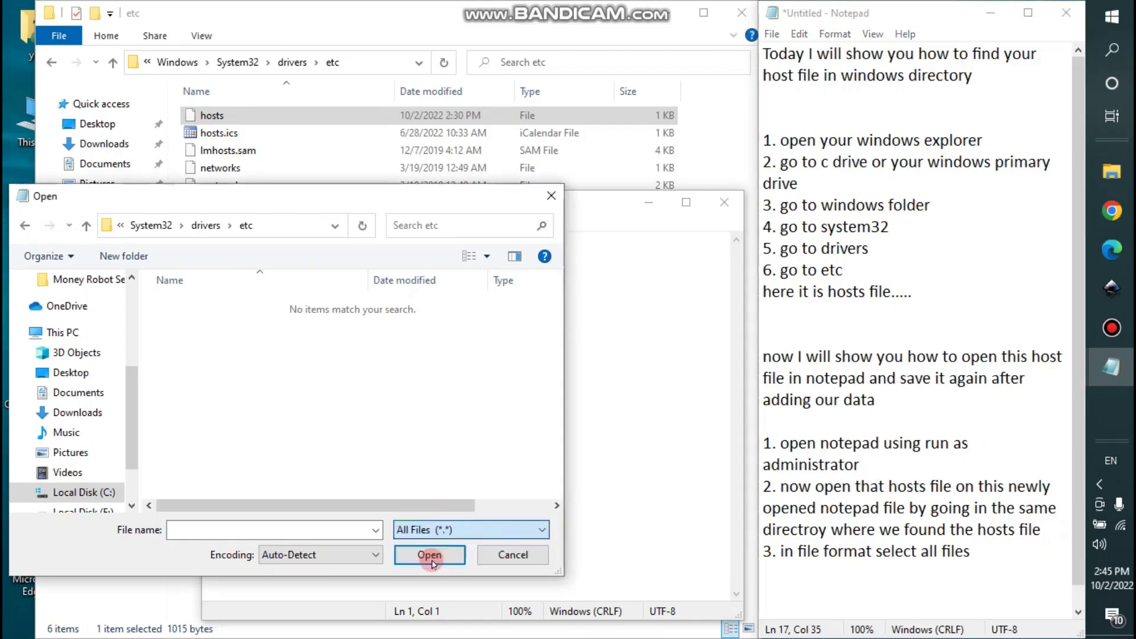
# - Add the line "4. select hosts file and click open" to the note
pyautogui.click(994, 544)
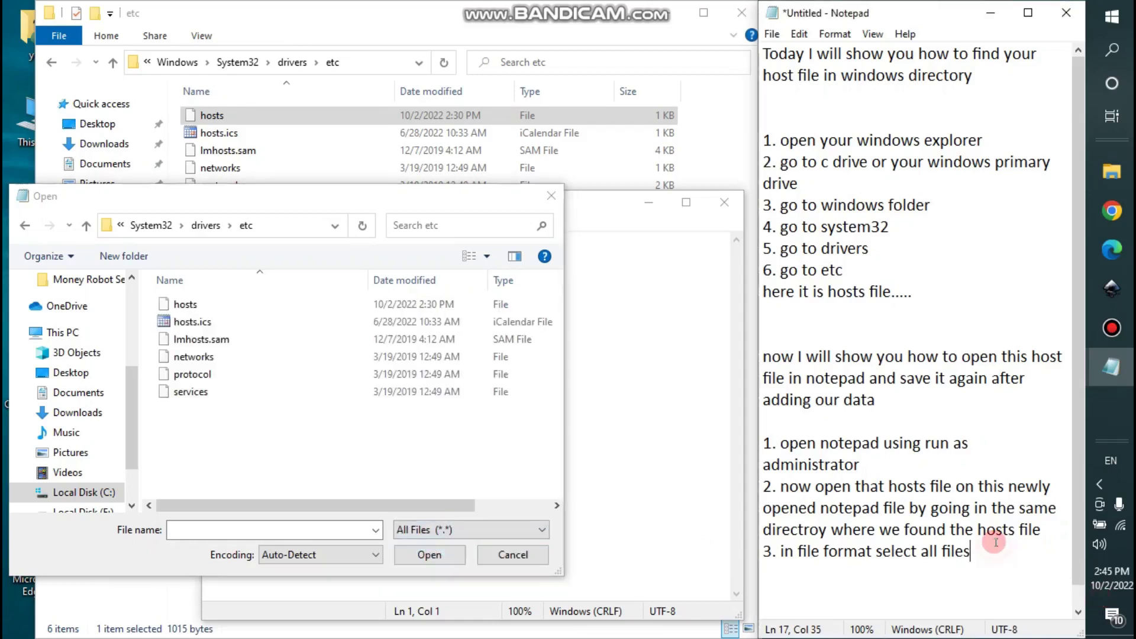
pyautogui.press('Return')
pyautogui.write('4. se')
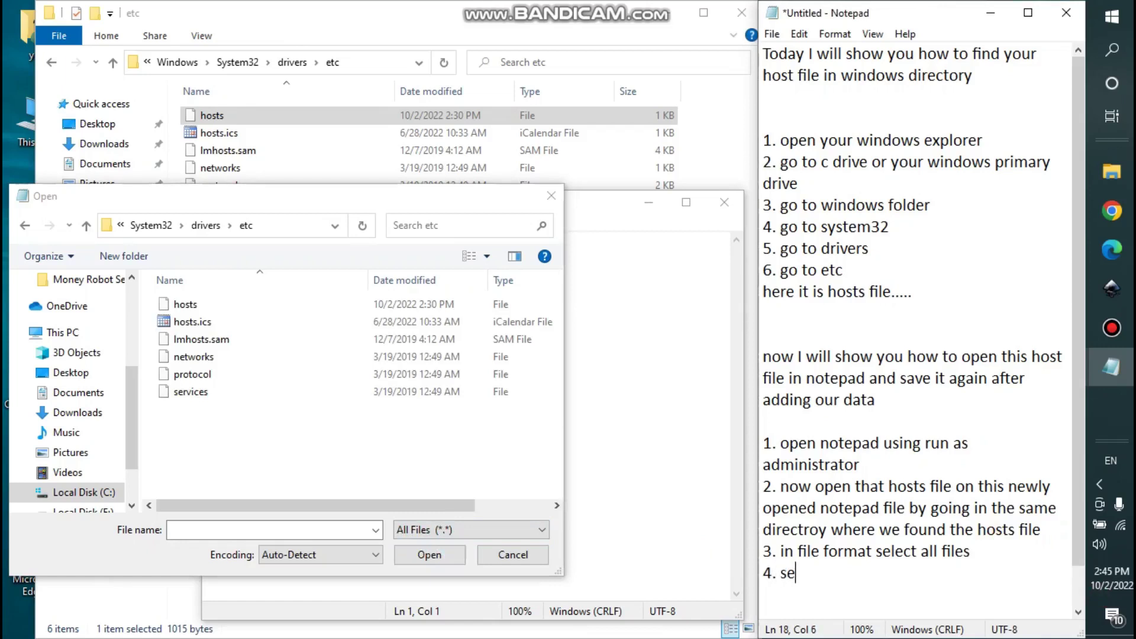
pyautogui.write('lect hosts')
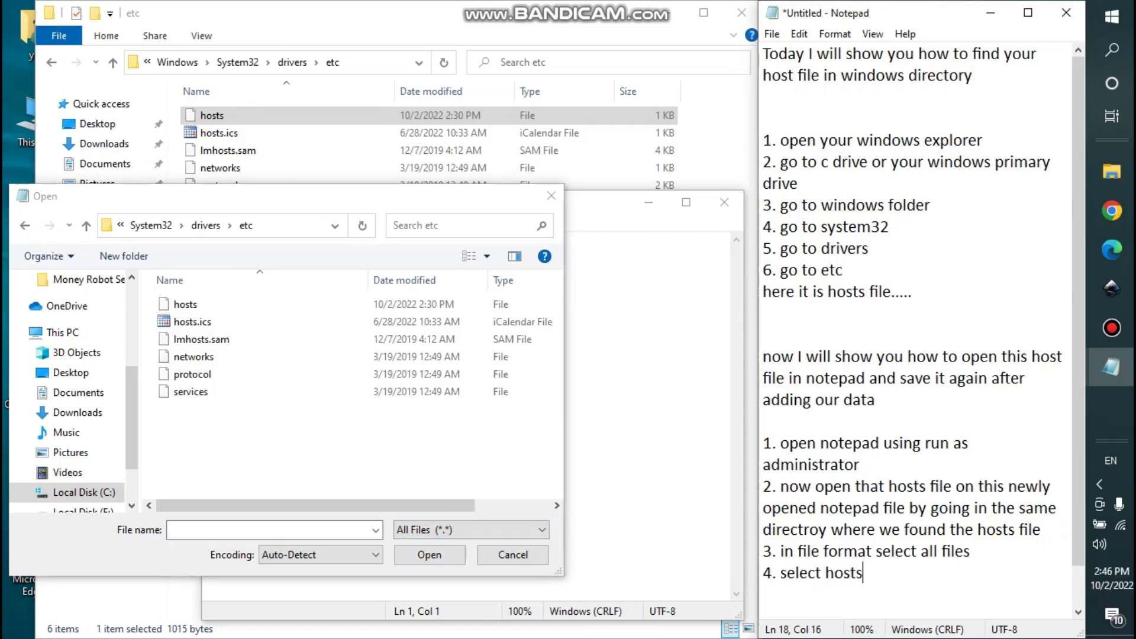
pyautogui.write(' file and click open')
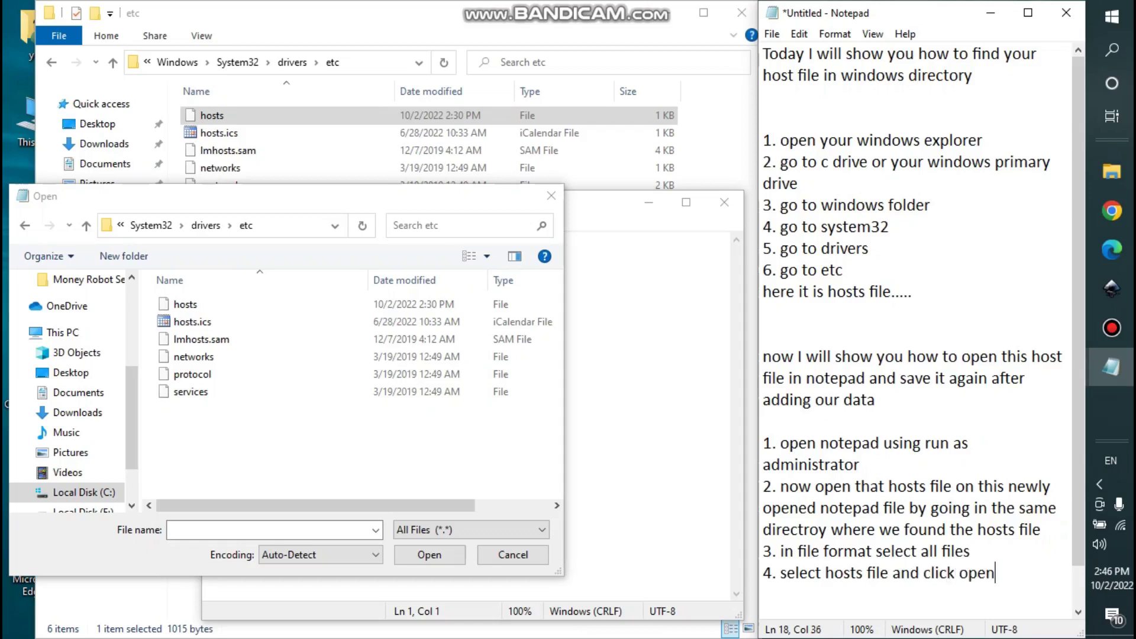
# - Open the hosts file from the etc folder in the administrator Notepad and highlight its exe.moneyrobot.com entry
pyautogui.click(219, 303)
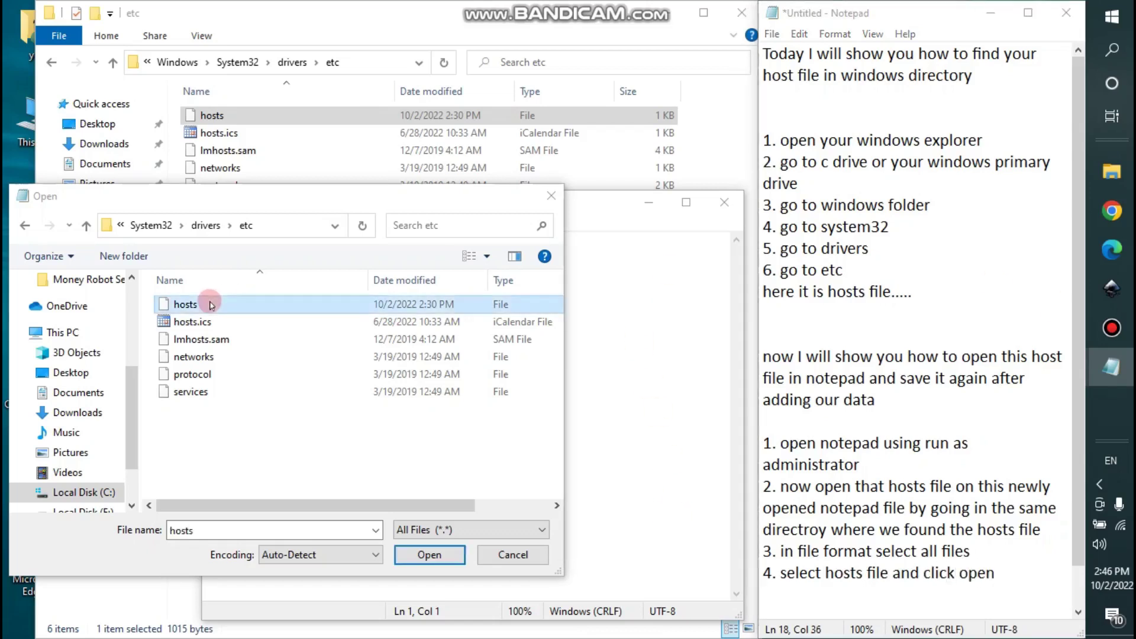
pyautogui.click(455, 562)
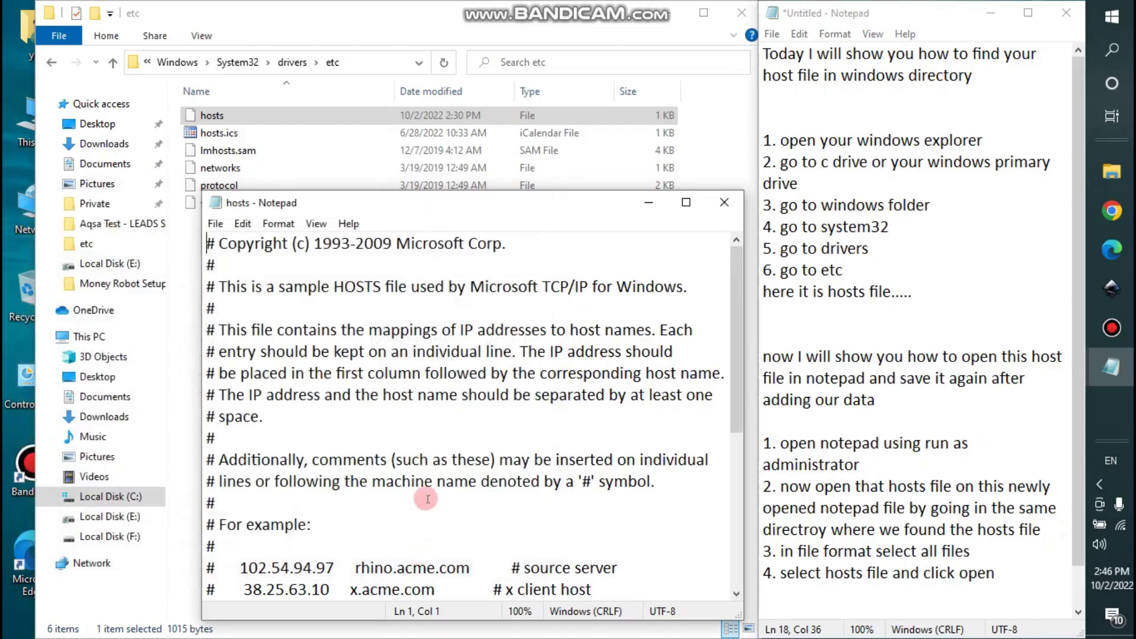
pyautogui.scroll(-5, 426, 497)
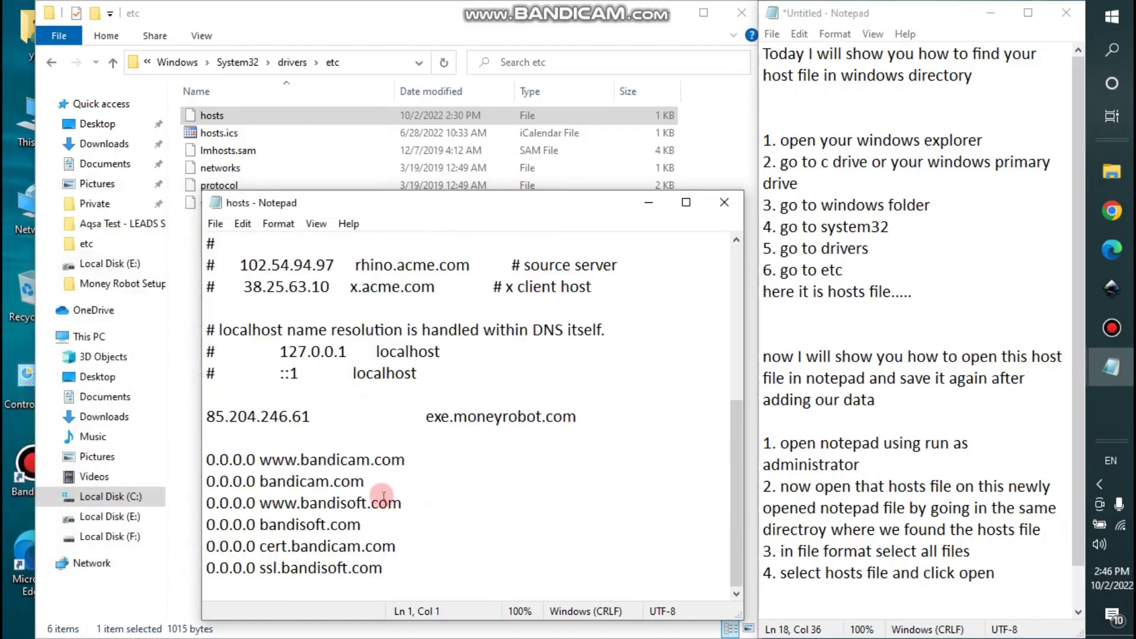
pyautogui.moveTo(207, 417); pyautogui.dragTo(594, 429)
pyautogui.click(471, 393)
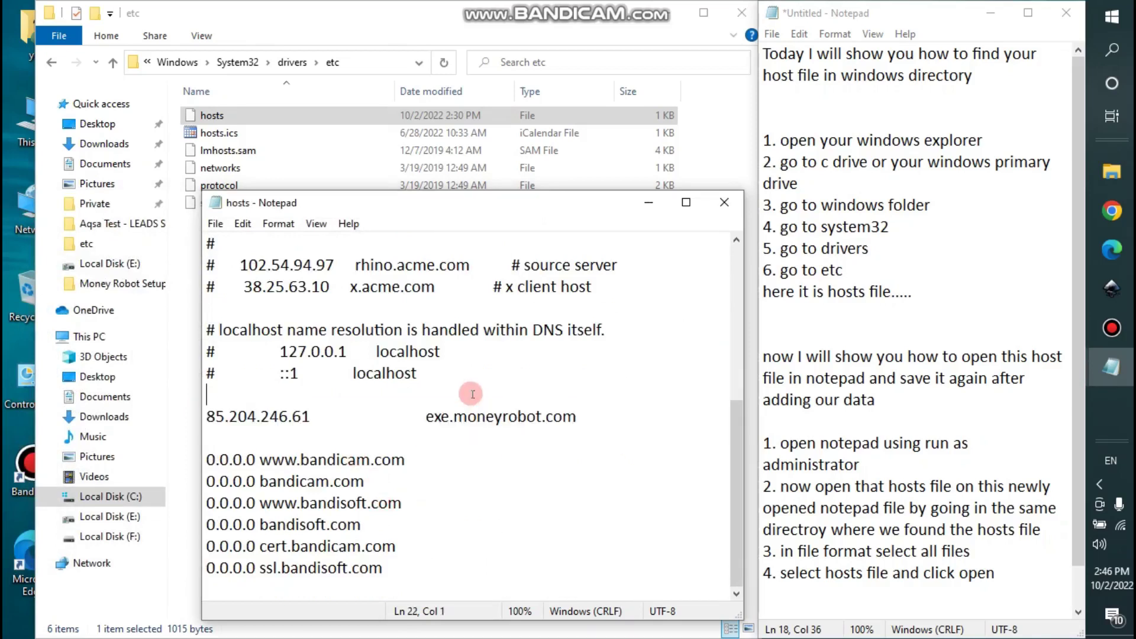
# - Insert a new line containing 192.168.10.1 directly below the exe.moneyrobot.com entry in the hosts file
pyautogui.click(575, 422)
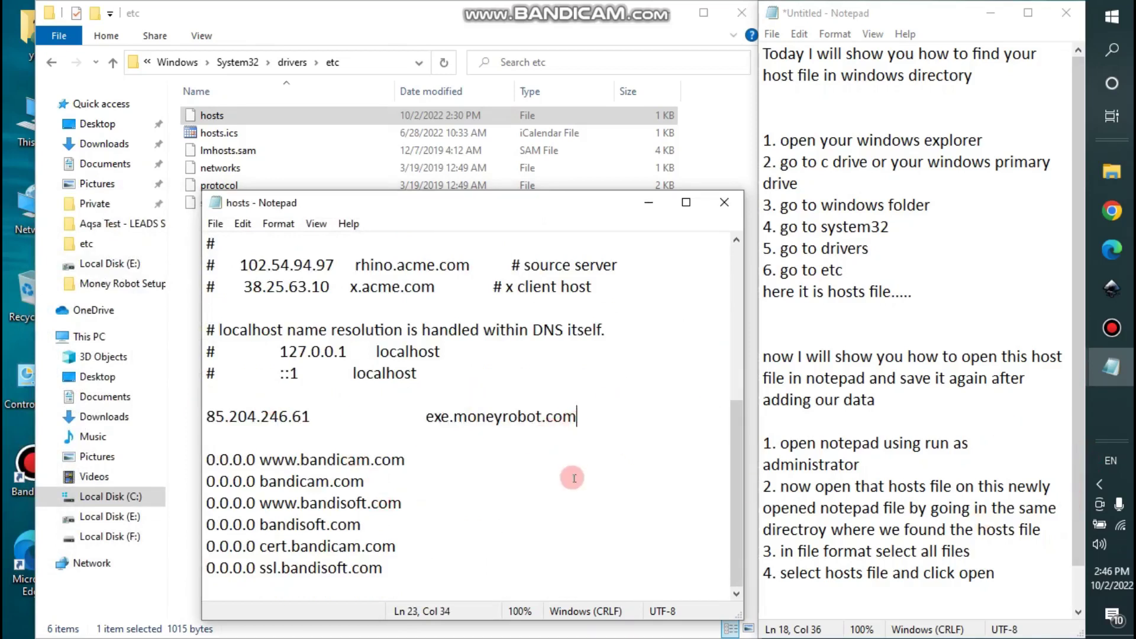
pyautogui.press('Return')
pyautogui.write('1')
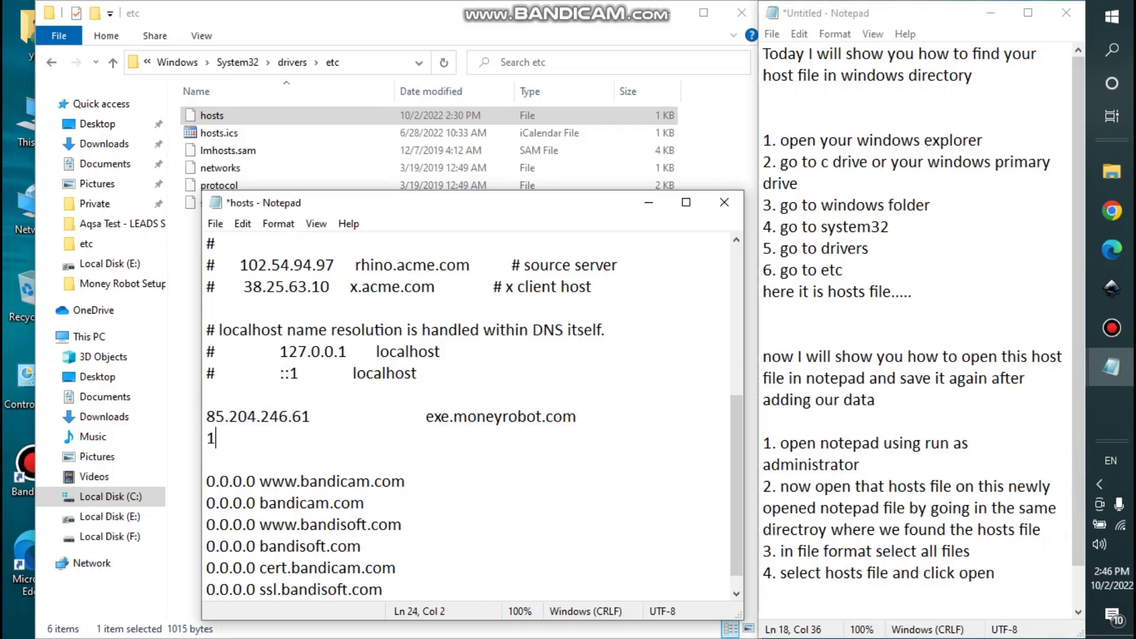
pyautogui.write('92.168.101.')
pyautogui.press('BackSpace')
pyautogui.press('BackSpace')
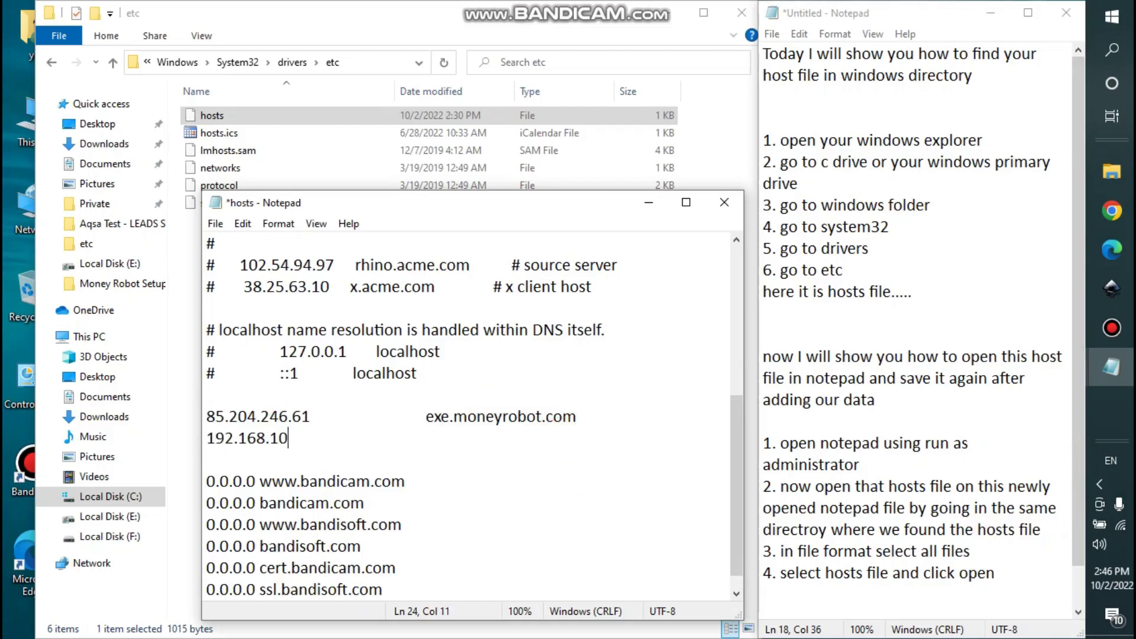
pyautogui.write('.1')
# - Add the line "5. enter your required domain and ip" to the note and start a new line
pyautogui.click(1019, 577)
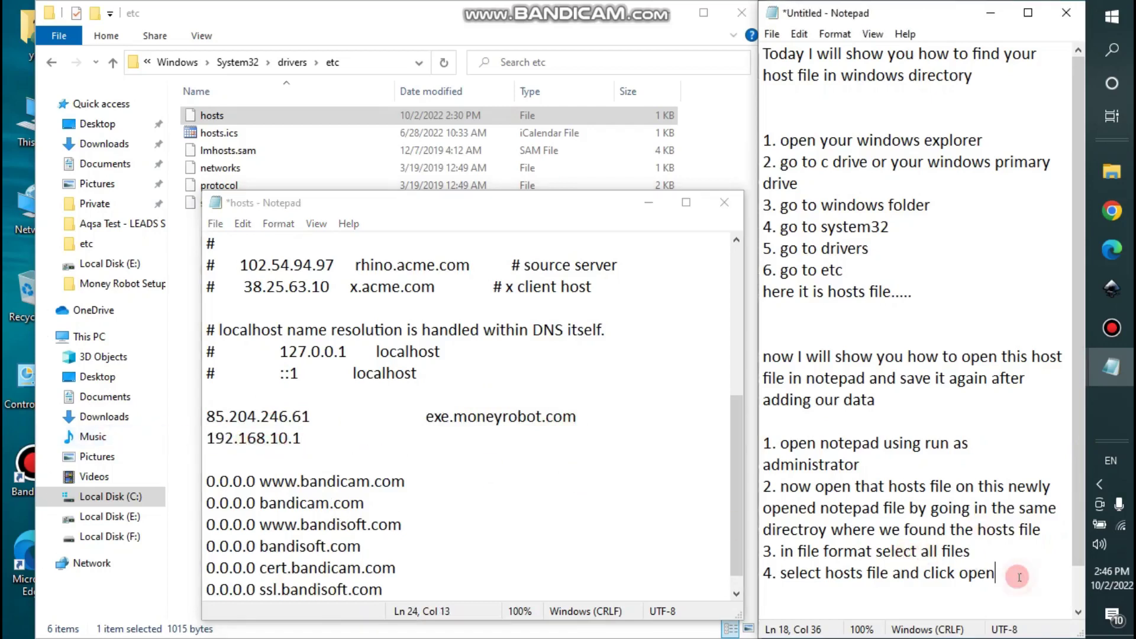
pyautogui.press('Return')
pyautogui.write('5. ')
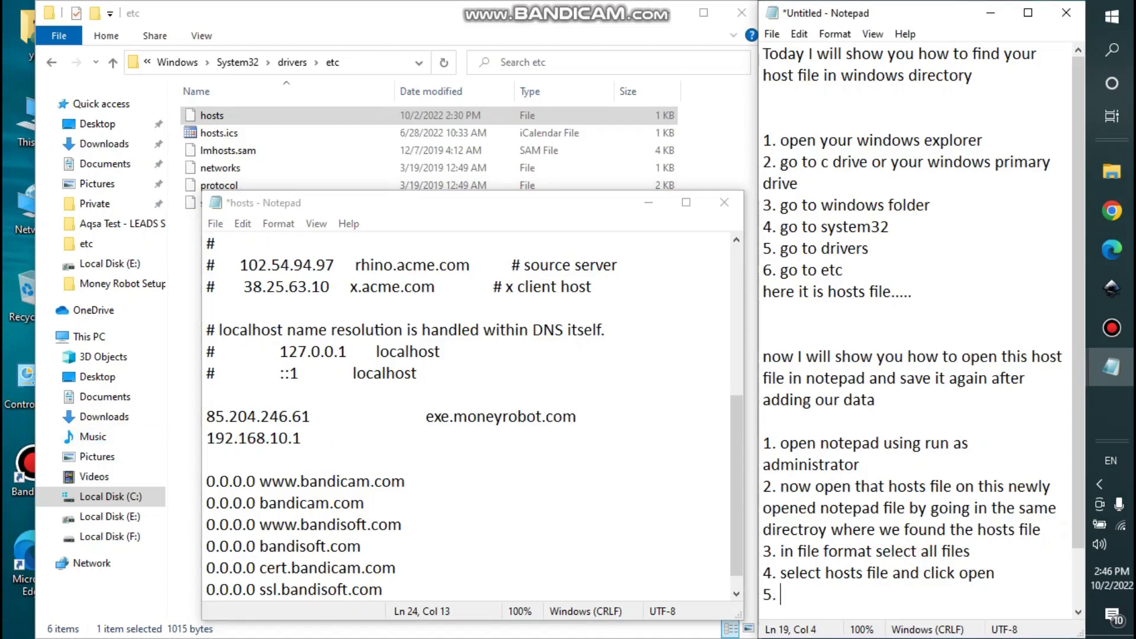
pyautogui.write('enter your requ')
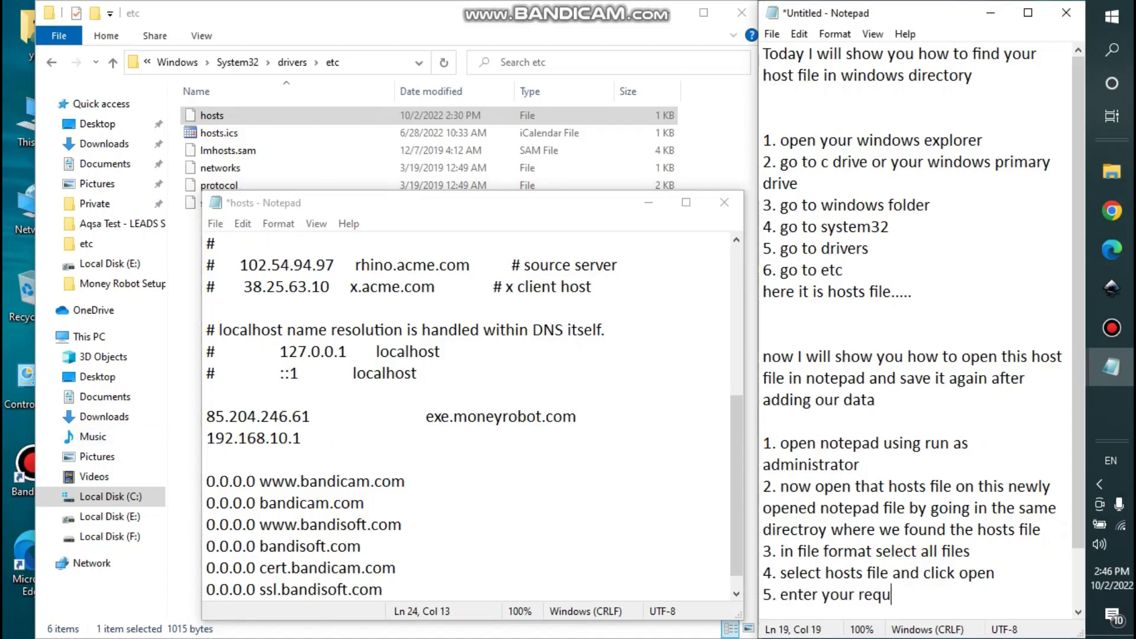
pyautogui.write('ired')
pyautogui.write('dom')
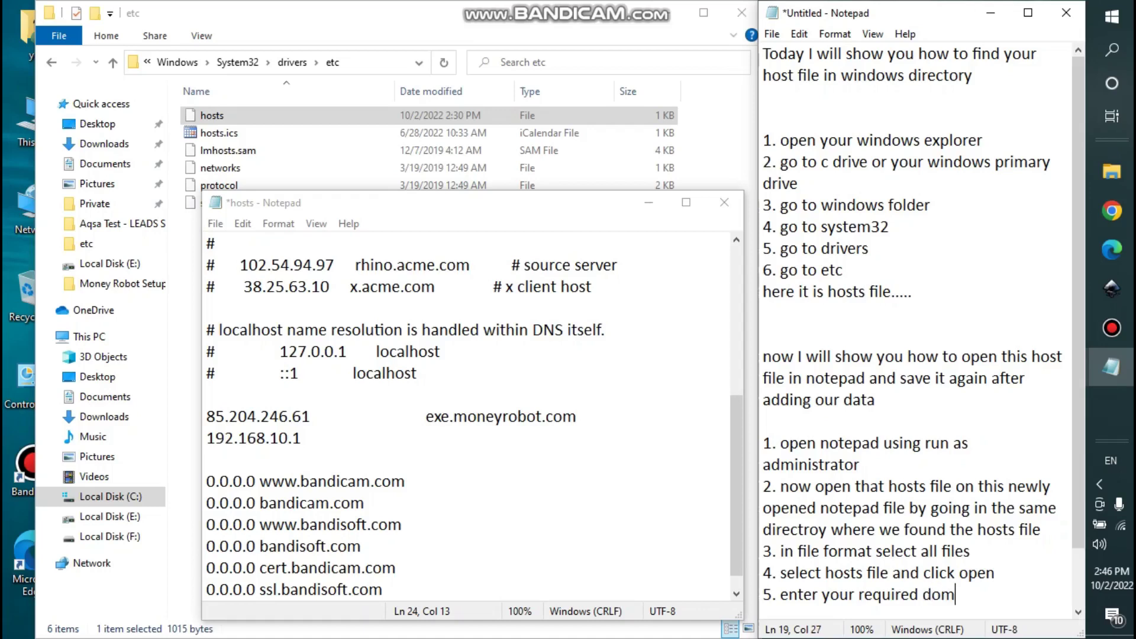
pyautogui.write('ain and ip')
pyautogui.press('Return')
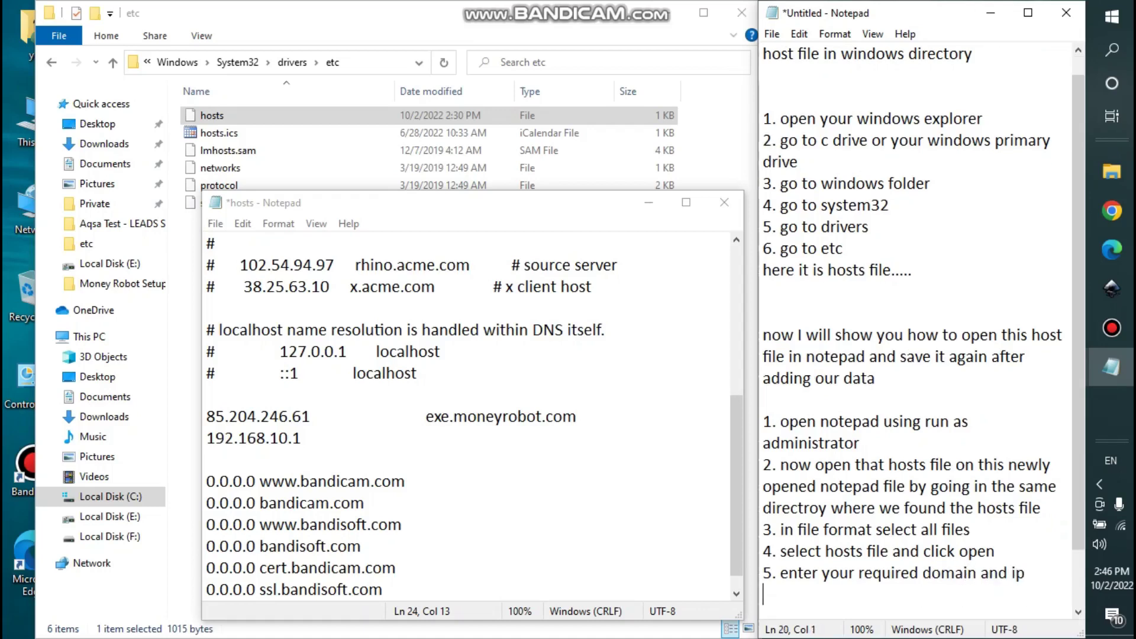
# - Add the line "6. then click save" to the note and save the edited hosts file
pyautogui.write('6')
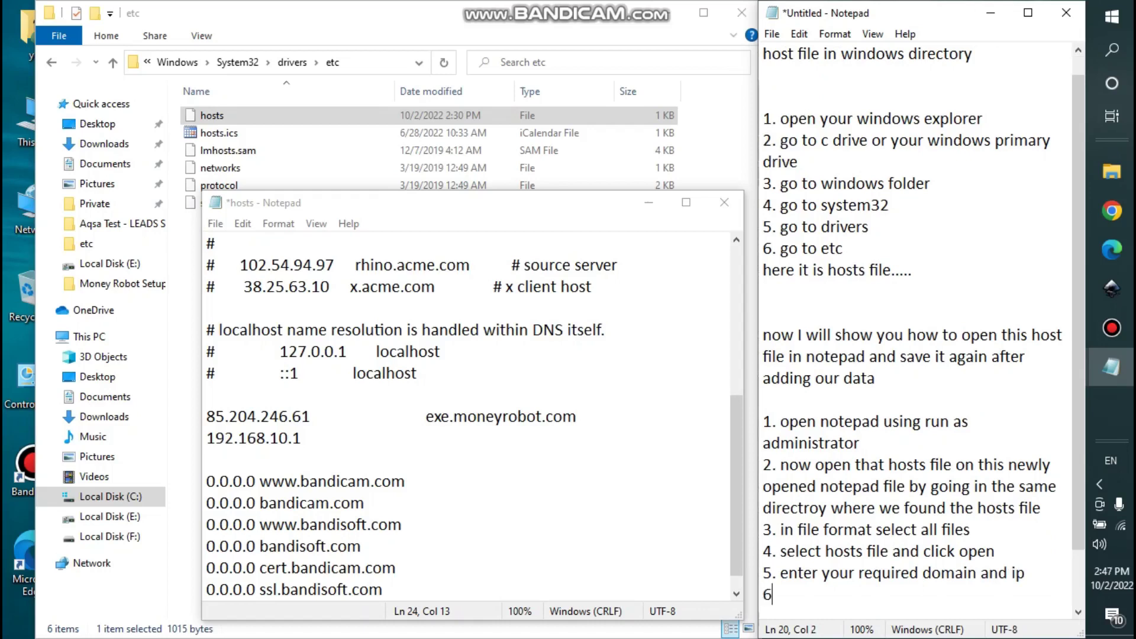
pyautogui.write('. then click ')
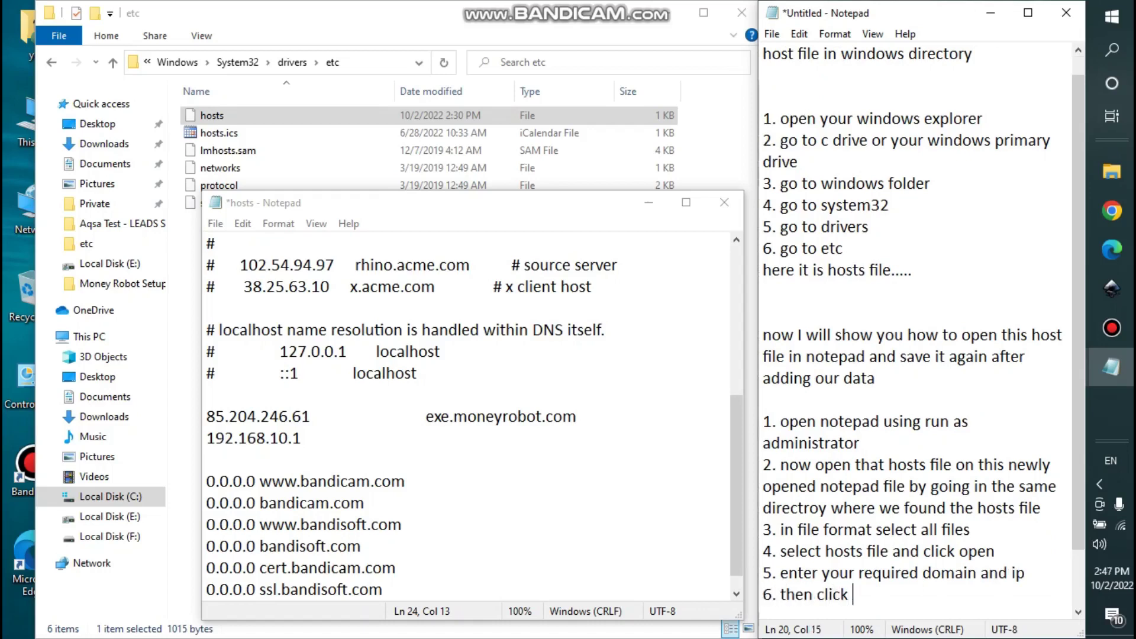
pyautogui.write('save')
pyautogui.click(215, 224)
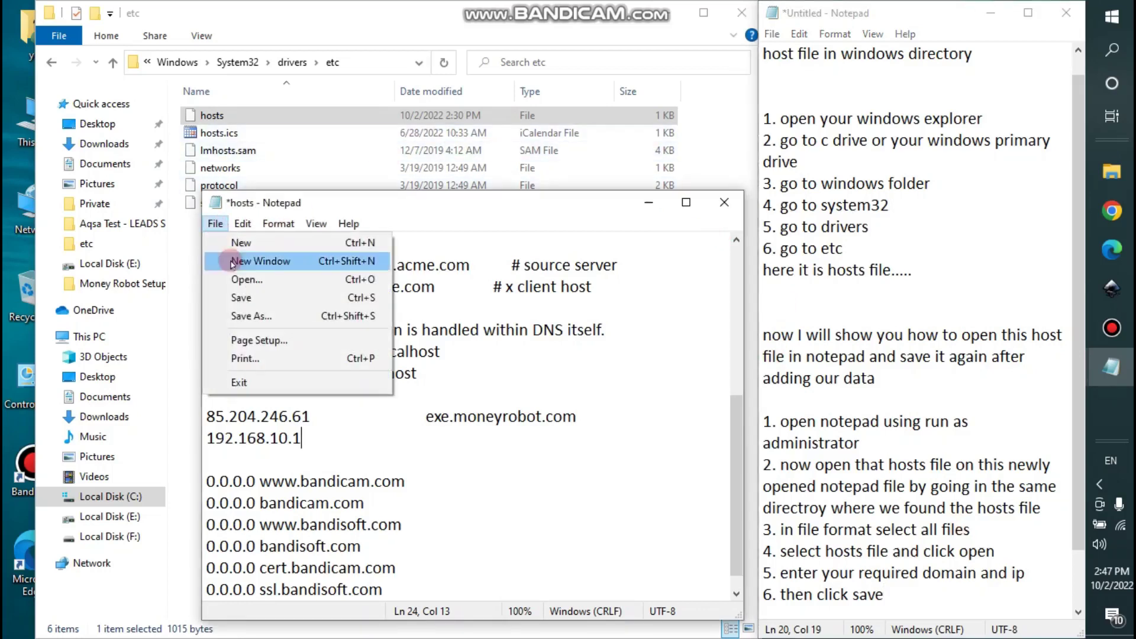
pyautogui.click(251, 299)
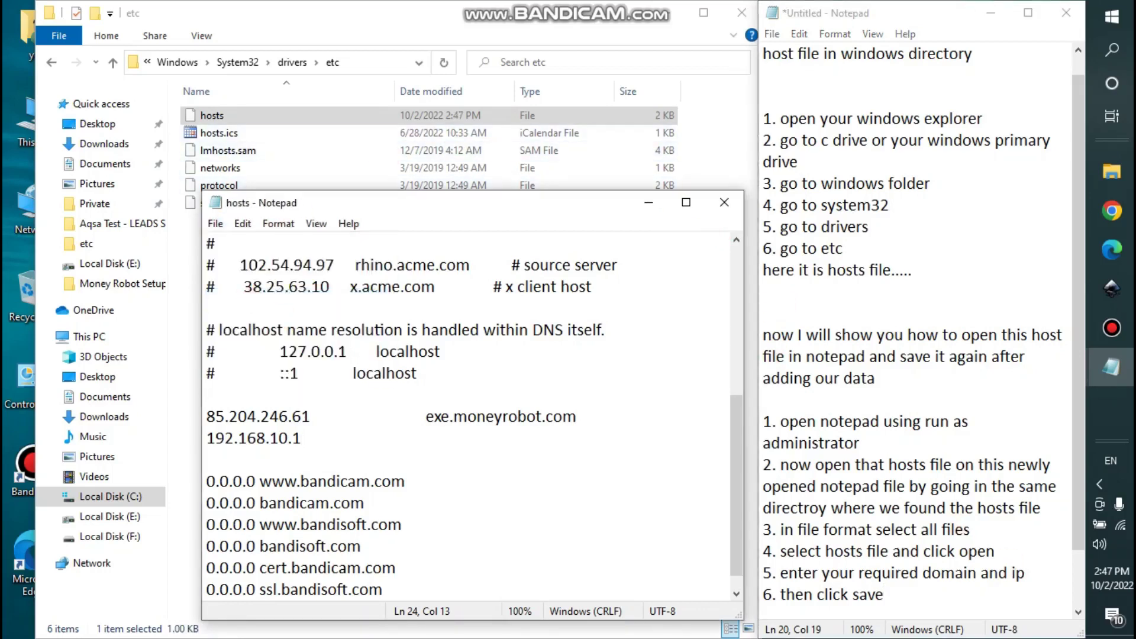
# - Add the line "your new data is saved enjoy!" below step 6 in the note and start a new line
pyautogui.click(1029, 622)
pyautogui.press('Return')
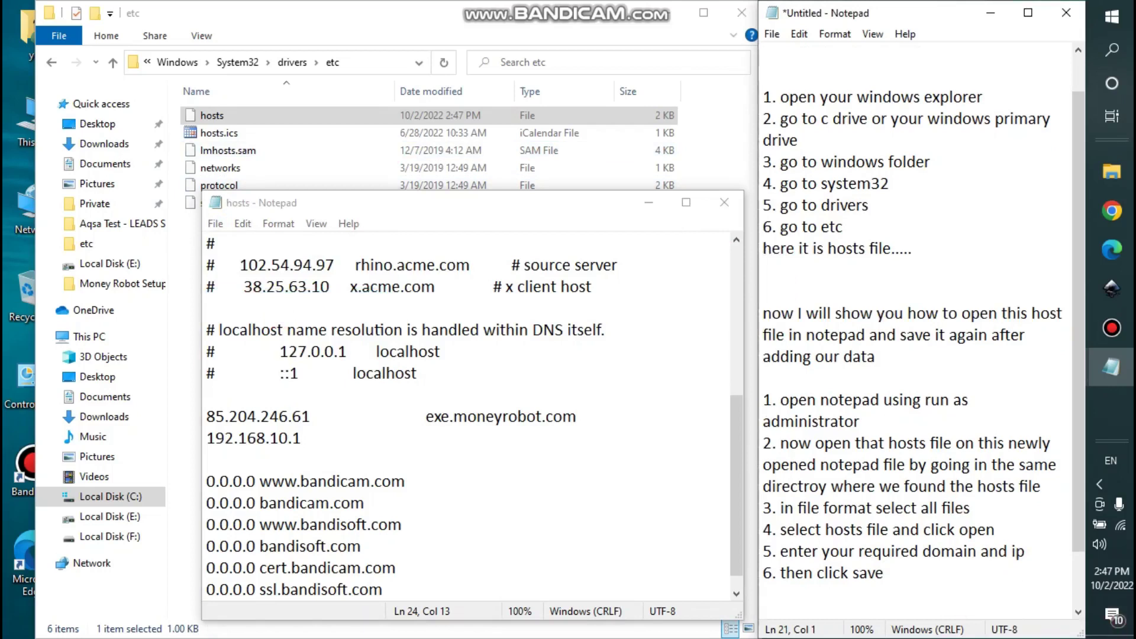
pyautogui.write('your new data ')
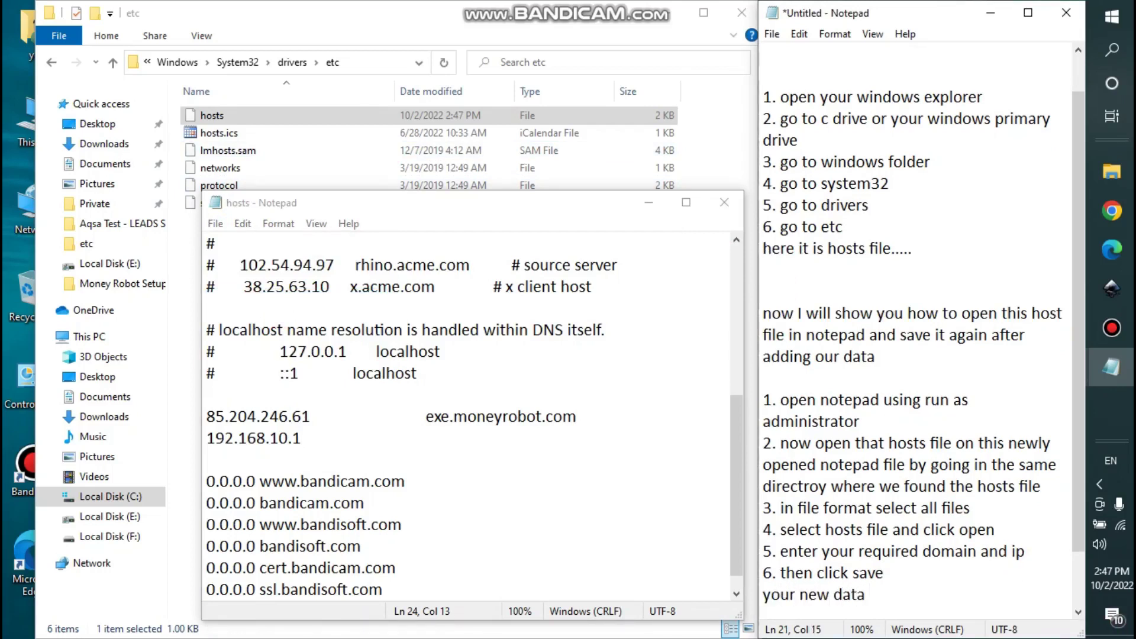
pyautogui.write('is saved')
pyautogui.write('enjoy!')
pyautogui.press('Return')
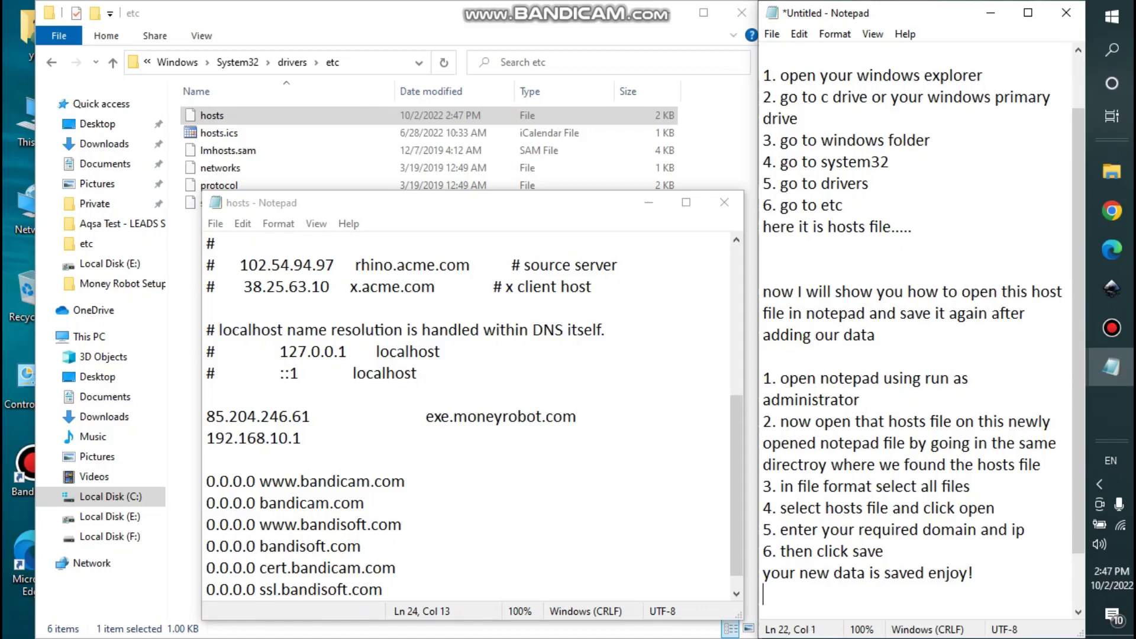
# - End the note with "thanks for watching", leaving two blank lines above it
pyautogui.press('Return')
pyautogui.press('Return')
pyautogui.write('thanks ')
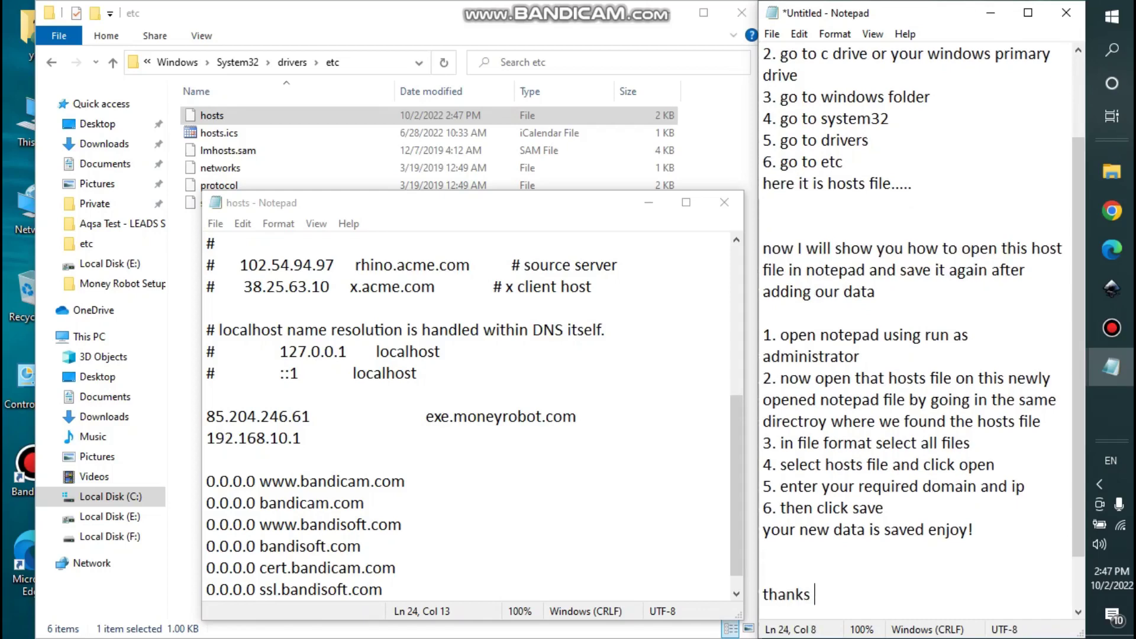
pyautogui.write('for watching')
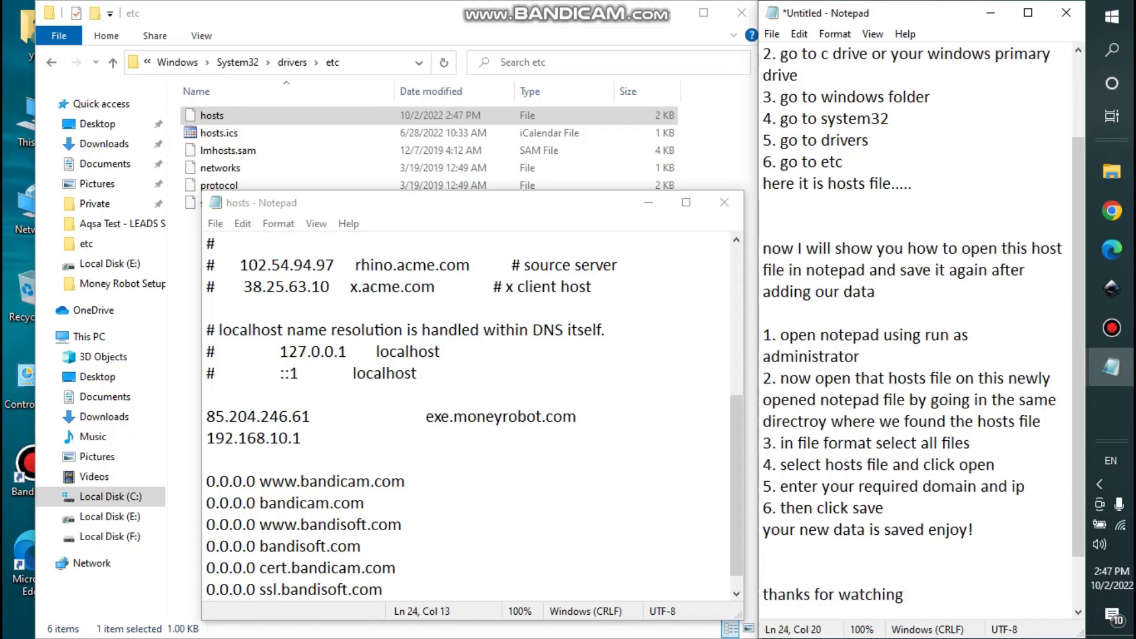
# - Close the hosts file's Notepad window and go to Local Disk (C:) in File Explorer
pyautogui.click(724, 202)
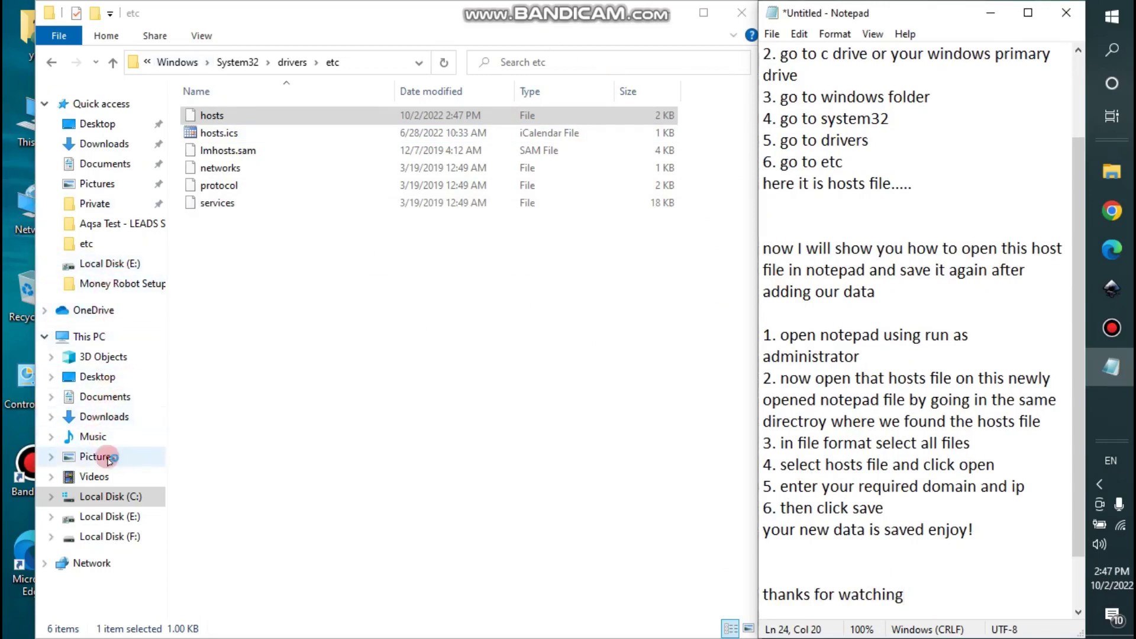
pyautogui.click(101, 498)
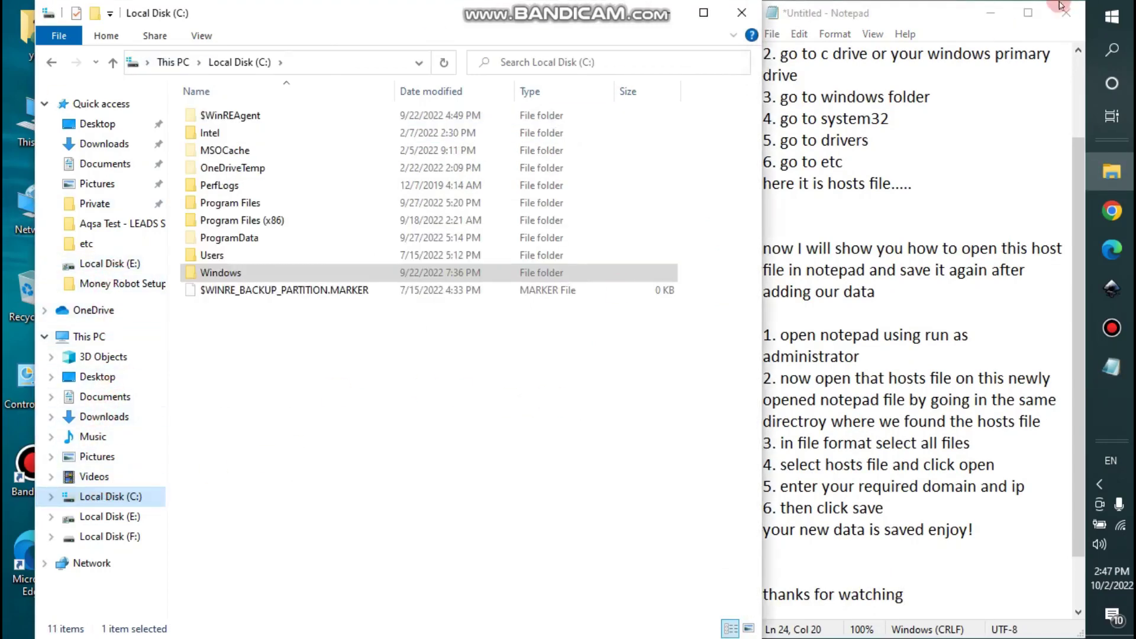
pyautogui.click(1112, 328)
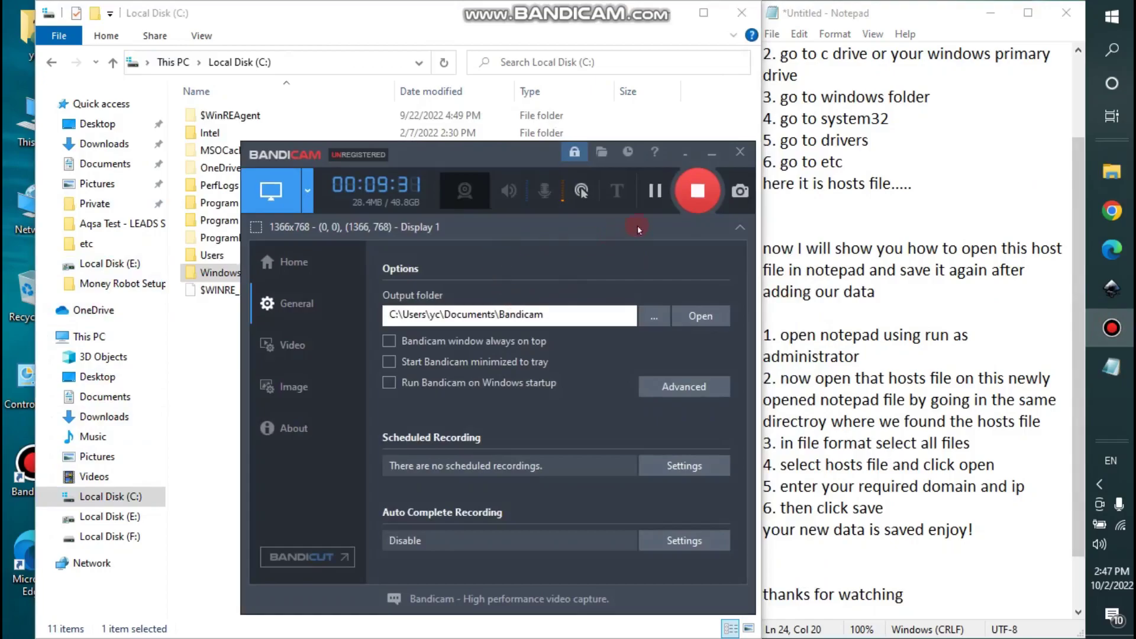